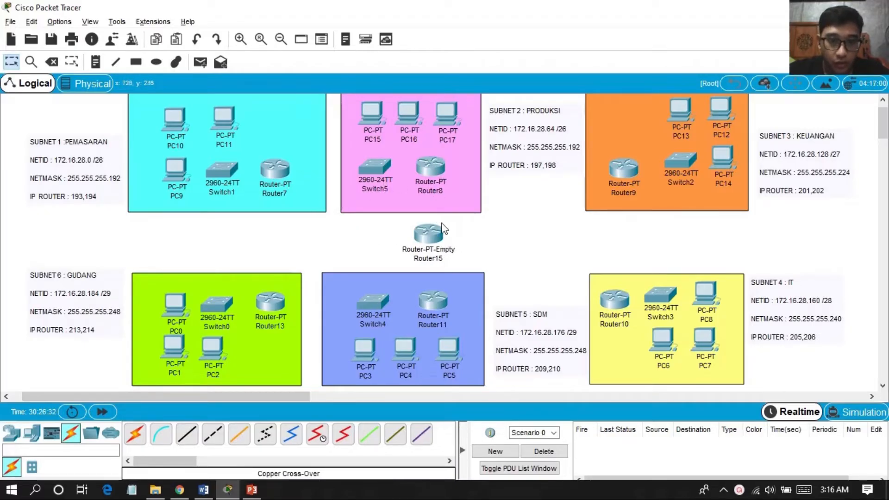
Step: Fill the empty slots of the central Router15 with PT-ROUTER-NM-1CFE modules and power the router on
{"action": "left_click", "coordinate": [428, 234]}
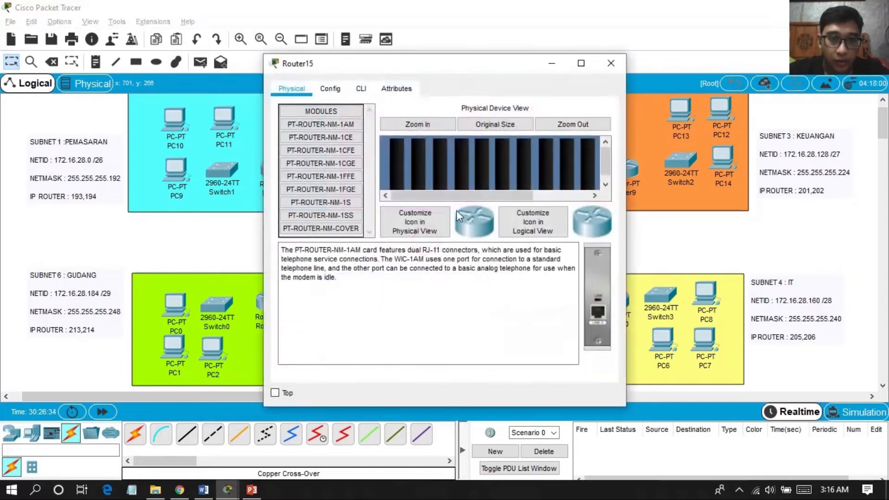
{"action": "left_click_drag", "start_coordinate": [482, 69], "coordinate": [721, 70]}
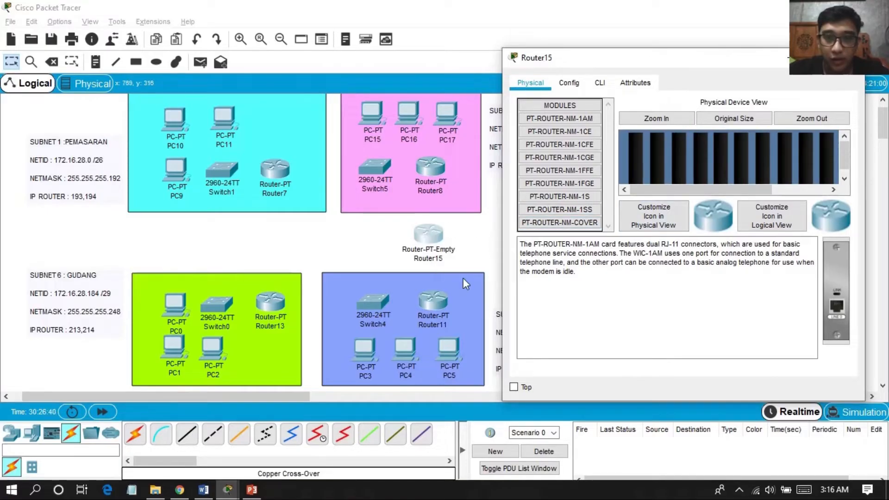
{"action": "left_click", "coordinate": [529, 83]}
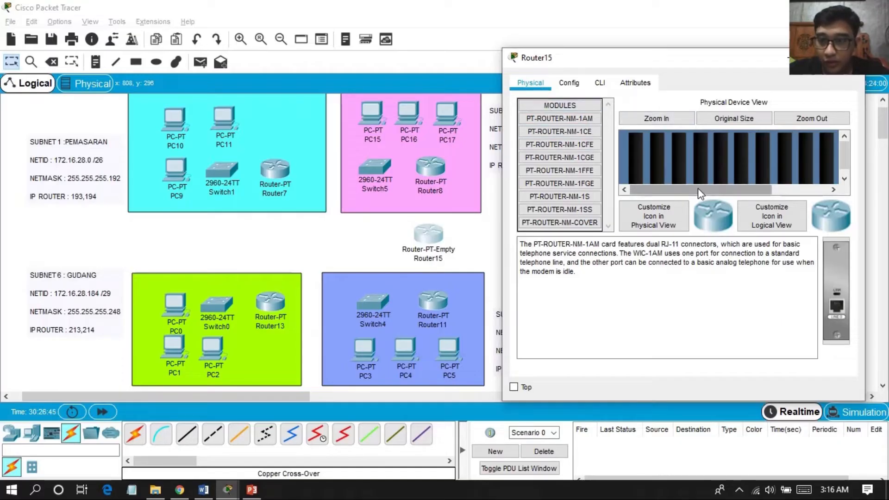
{"action": "left_click_drag", "start_coordinate": [698, 188], "coordinate": [787, 183]}
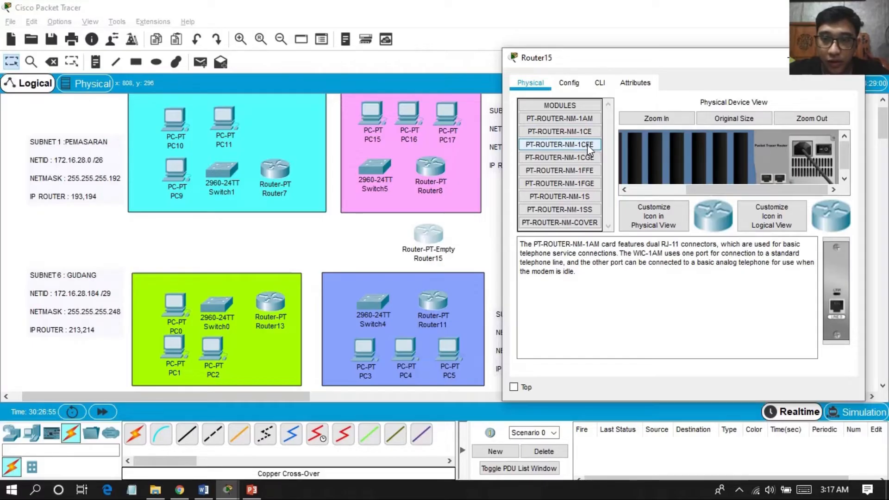
{"action": "left_click_drag", "start_coordinate": [582, 146], "coordinate": [741, 157]}
{"action": "left_click_drag", "start_coordinate": [581, 146], "coordinate": [698, 157]}
{"action": "left_click_drag", "start_coordinate": [582, 146], "coordinate": [634, 158]}
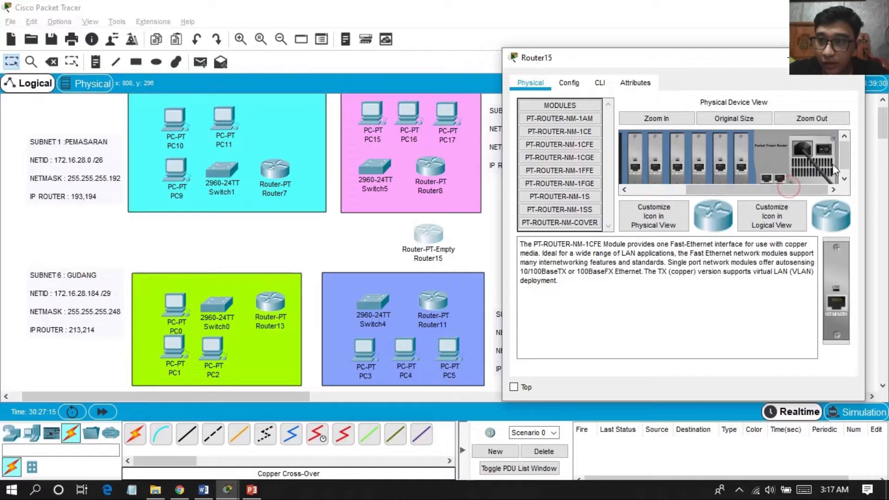
{"action": "left_click", "coordinate": [832, 146]}
Step: Examine the FastEthernet interfaces in Router15's configuration
{"action": "left_click", "coordinate": [562, 85]}
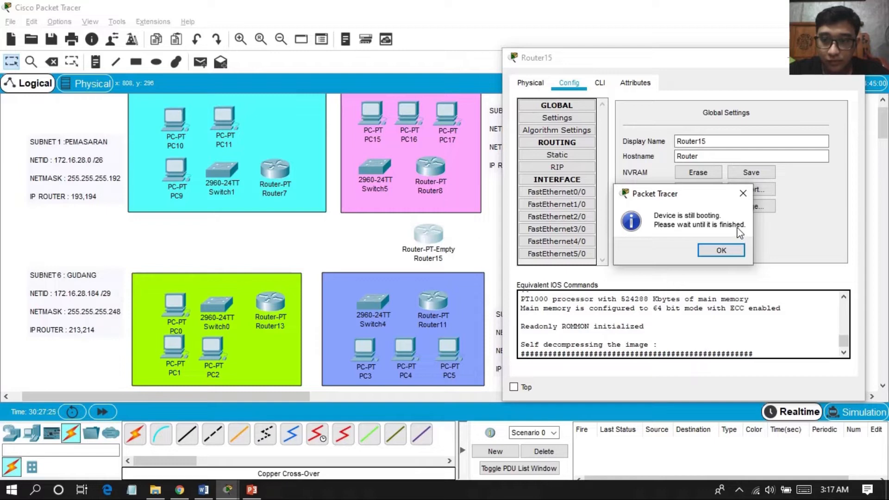
{"action": "left_click", "coordinate": [737, 252]}
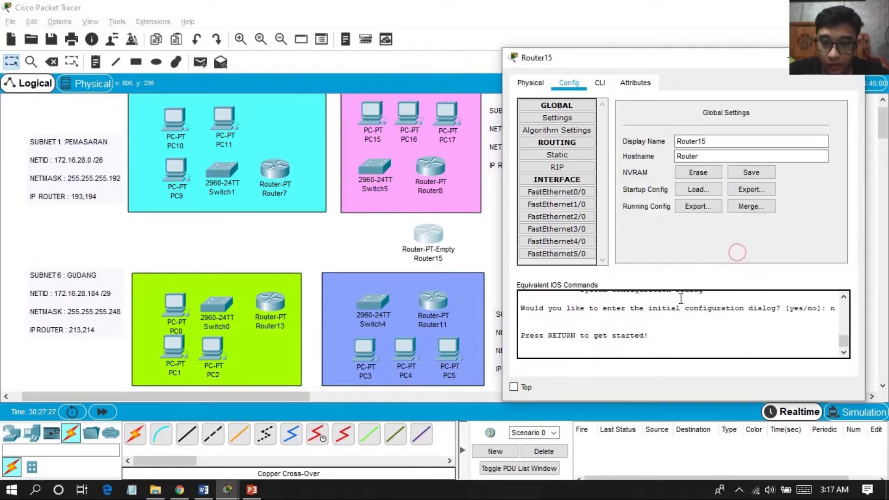
{"action": "left_click", "coordinate": [540, 248]}
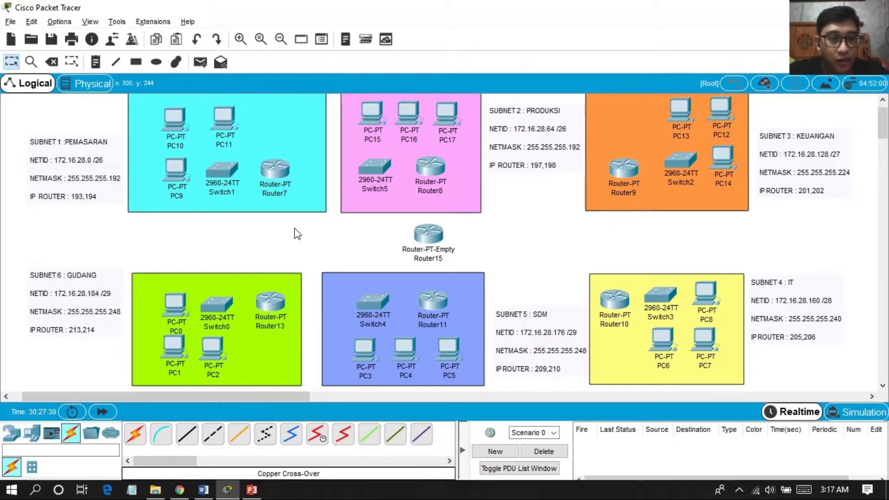
Step: Connect Router7 to FastEthernet0/1 of Switch1 with a copper straight-through cable
{"action": "left_click", "coordinate": [196, 437]}
{"action": "left_click", "coordinate": [278, 169]}
{"action": "left_click", "coordinate": [306, 203]}
{"action": "left_click", "coordinate": [227, 173]}
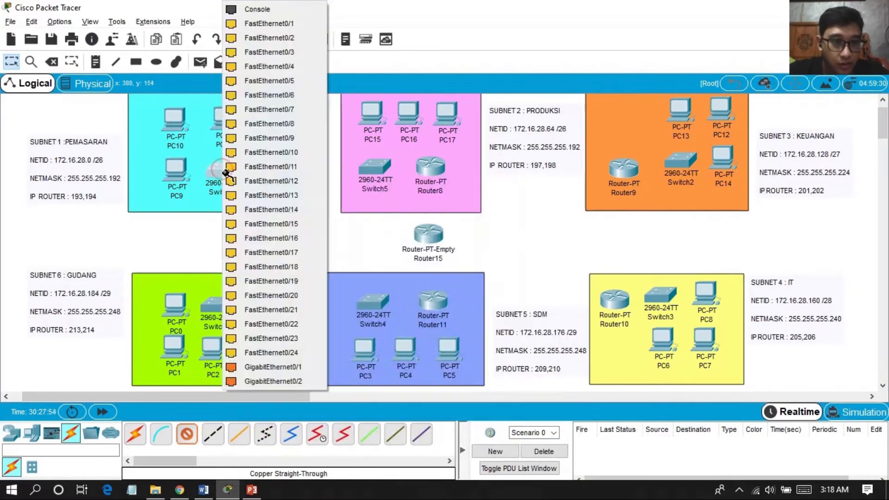
{"action": "left_click", "coordinate": [303, 23]}
Step: Connect Switch1's FastEthernet0/2 port to PC9 with a copper straight-through cable
{"action": "left_click", "coordinate": [187, 436]}
{"action": "left_click", "coordinate": [223, 170]}
{"action": "left_click", "coordinate": [248, 26]}
{"action": "left_click", "coordinate": [176, 169]}
{"action": "left_click", "coordinate": [216, 224]}
Step: Connect Switch1 to PC10 with a copper straight-through cable
{"action": "left_click", "coordinate": [185, 438]}
{"action": "left_click", "coordinate": [233, 170]}
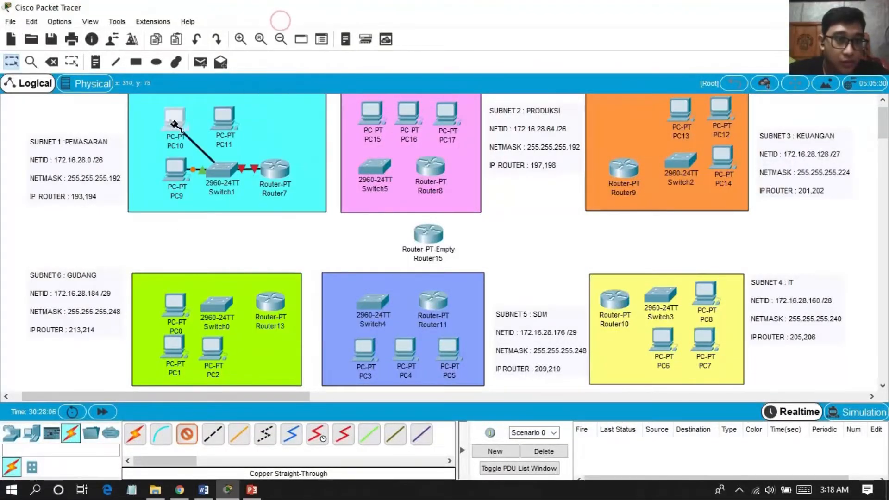
{"action": "left_click", "coordinate": [174, 124]}
{"action": "left_click", "coordinate": [211, 178]}
Step: Connect Switch1 to PC11 with a copper straight-through cable
{"action": "left_click", "coordinate": [187, 436]}
{"action": "left_click", "coordinate": [223, 160]}
{"action": "left_click", "coordinate": [264, 24]}
{"action": "left_click", "coordinate": [226, 124]}
{"action": "left_click", "coordinate": [258, 177]}
Step: Connect Switch5's FastEthernet0/3 port to PC16 with a copper straight-through cable
{"action": "left_click", "coordinate": [187, 436]}
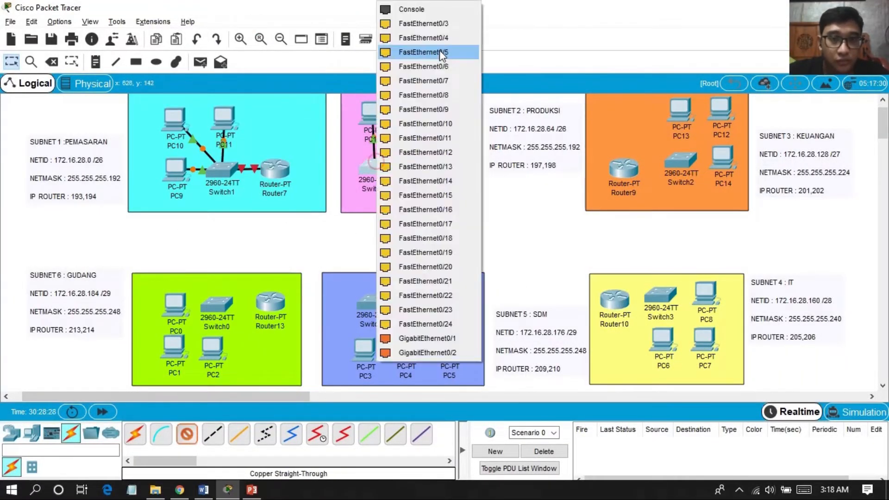
{"action": "left_click", "coordinate": [435, 24]}
{"action": "left_click", "coordinate": [409, 114]}
{"action": "left_click", "coordinate": [442, 167]}
Step: Connect Switch5's FastEthernet0/4 port to PC17 with a copper straight-through cable
{"action": "left_click", "coordinate": [186, 436]}
{"action": "left_click", "coordinate": [375, 165]}
{"action": "left_click", "coordinate": [426, 24]}
{"action": "left_click", "coordinate": [447, 114]}
{"action": "left_click", "coordinate": [468, 169]}
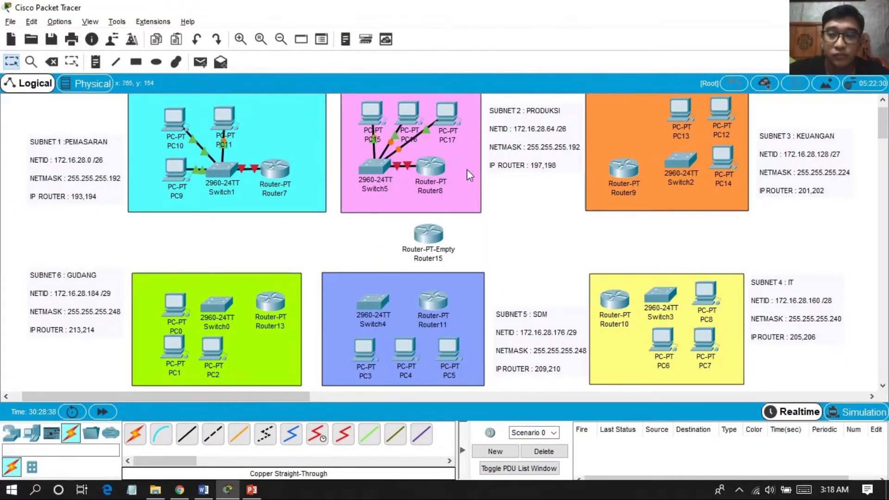
Step: Connect Router10 to Switch3 in the IT subnet with a copper straight-through cable
{"action": "left_click", "coordinate": [621, 295]}
{"action": "left_click", "coordinate": [662, 318]}
{"action": "left_click", "coordinate": [659, 295]}
{"action": "left_click", "coordinate": [701, 24]}
Step: Connect Switch3 to PC8 in the IT subnet with a copper straight-through cable
{"action": "left_click", "coordinate": [187, 435]}
{"action": "left_click", "coordinate": [659, 295]}
{"action": "left_click", "coordinate": [701, 24]}
{"action": "left_click", "coordinate": [705, 290]}
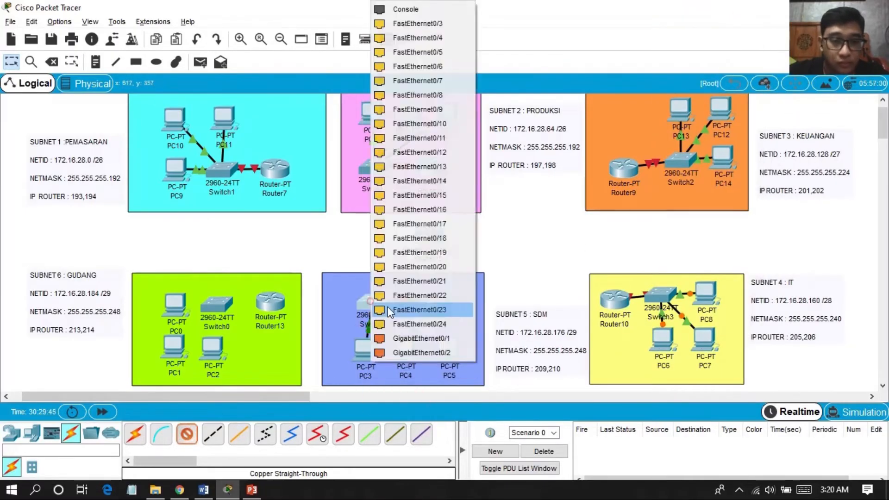
Step: Connect Switch4's FastEthernet0/3 port to PC4 with a copper straight-through cable
{"action": "left_click", "coordinate": [416, 24]}
{"action": "left_click", "coordinate": [406, 348]}
{"action": "left_click", "coordinate": [433, 402]}
Step: Connect Switch4's FastEthernet0/4 port to PC5 with a copper straight-through cable
{"action": "left_click", "coordinate": [187, 436]}
{"action": "left_click", "coordinate": [372, 302]}
{"action": "left_click", "coordinate": [416, 24]}
{"action": "left_click", "coordinate": [449, 348]}
{"action": "left_click", "coordinate": [477, 402]}
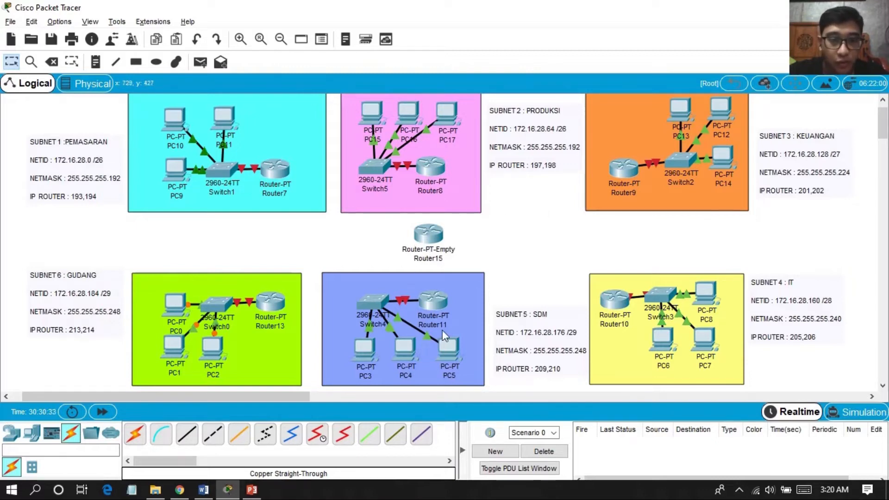
Step: Link Router7 of the PEMASARAN subnet to the central Router15 with a copper cross-over cable
{"action": "left_click", "coordinate": [214, 436]}
{"action": "left_click", "coordinate": [280, 167]}
{"action": "left_click", "coordinate": [320, 203]}
{"action": "left_click", "coordinate": [427, 232]}
{"action": "left_click", "coordinate": [488, 283]}
Step: Link Router8 of the PRODUKSI subnet to the central Router15 with a copper cross-over cable
{"action": "left_click", "coordinate": [213, 435]}
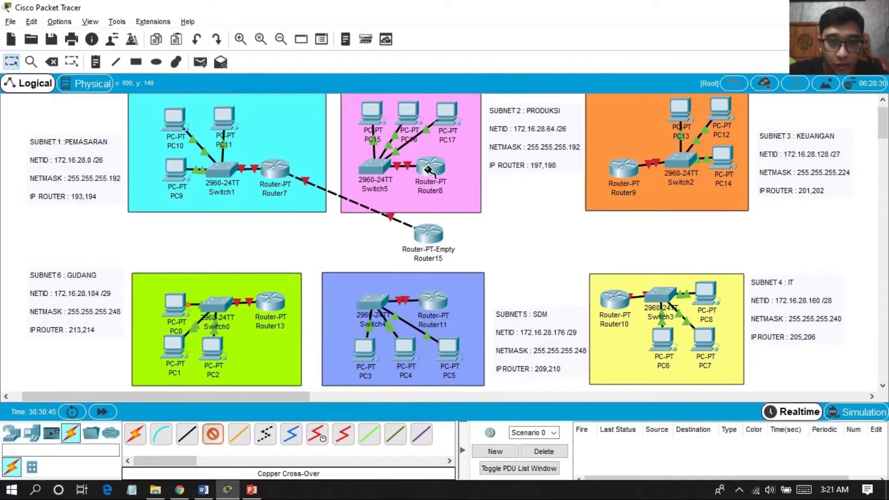
{"action": "left_click", "coordinate": [428, 169]}
{"action": "left_click", "coordinate": [475, 206]}
{"action": "left_click", "coordinate": [428, 234]}
{"action": "left_click", "coordinate": [484, 283]}
Step: Link Router9 of the KEUANGAN subnet to the central Router15 with a copper cross-over cable
{"action": "left_click", "coordinate": [211, 436]}
{"action": "left_click", "coordinate": [623, 169]}
{"action": "left_click", "coordinate": [659, 338]}
{"action": "left_click", "coordinate": [427, 233]}
{"action": "left_click", "coordinate": [463, 270]}
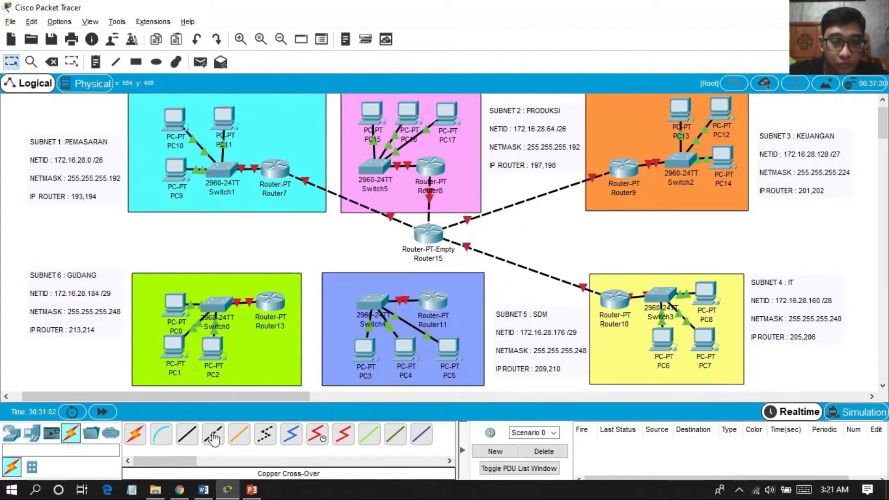
Step: Link Router11 of the SDM subnet to the central Router15 with a copper cross-over cable
{"action": "left_click", "coordinate": [213, 436]}
{"action": "left_click", "coordinate": [426, 301]}
{"action": "left_click", "coordinate": [467, 340]}
{"action": "left_click", "coordinate": [426, 233]}
{"action": "left_click", "coordinate": [461, 270]}
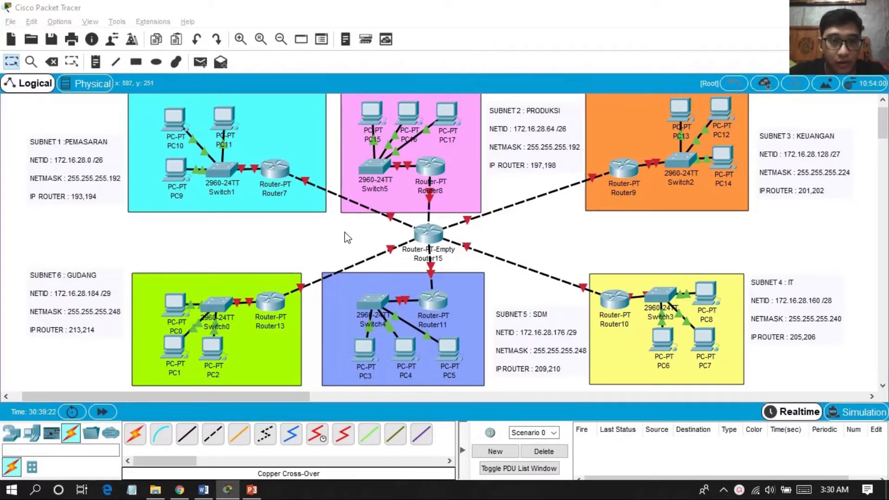
Step: Turn on Router7's FastEthernet1/0 and set its IP address to 172.16.28.1 with subnet mask 255.255.255.192
{"action": "left_click", "coordinate": [284, 174]}
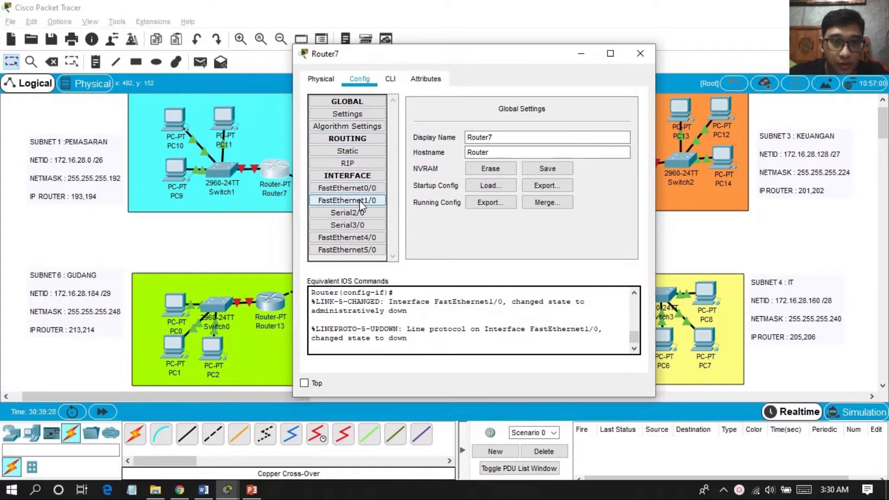
{"action": "left_click", "coordinate": [359, 201]}
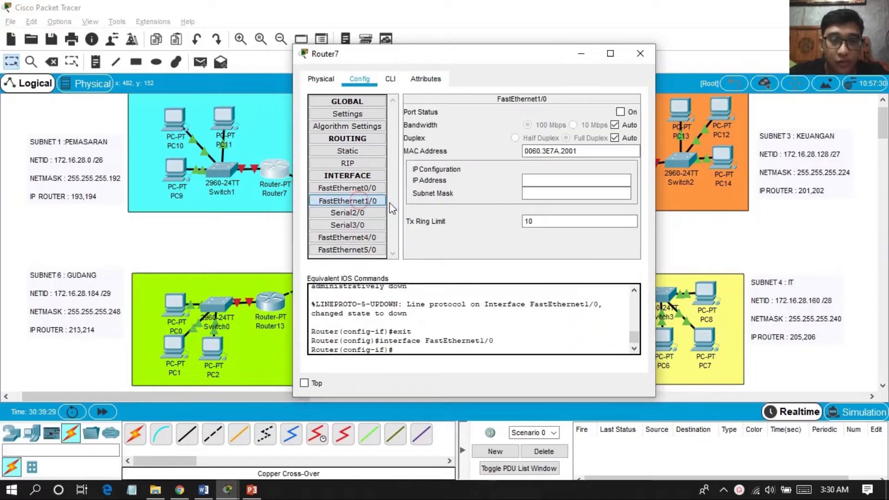
{"action": "left_click", "coordinate": [620, 112]}
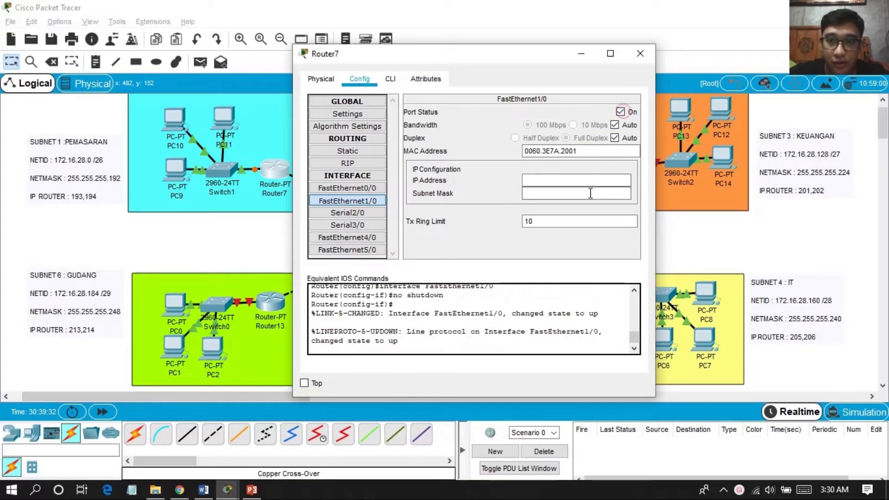
{"action": "left_click", "coordinate": [549, 180]}
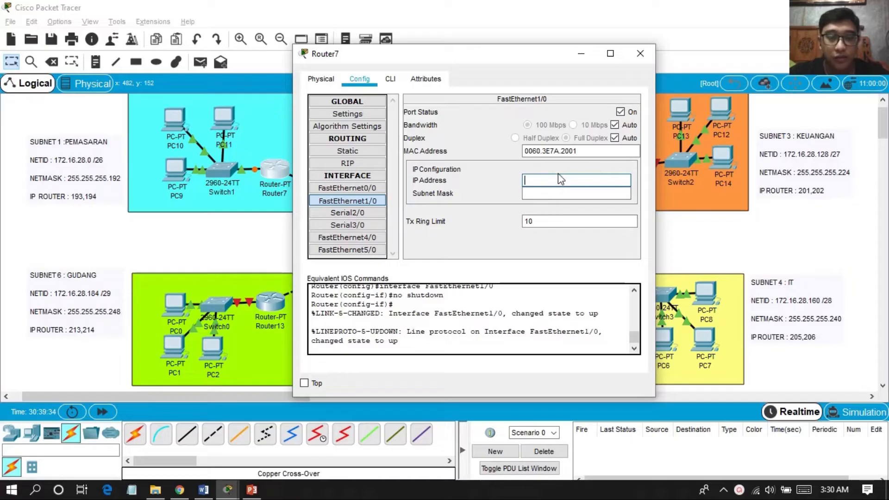
{"action": "type", "text": "172.16.28.1"}
{"action": "left_click", "coordinate": [566, 193]}
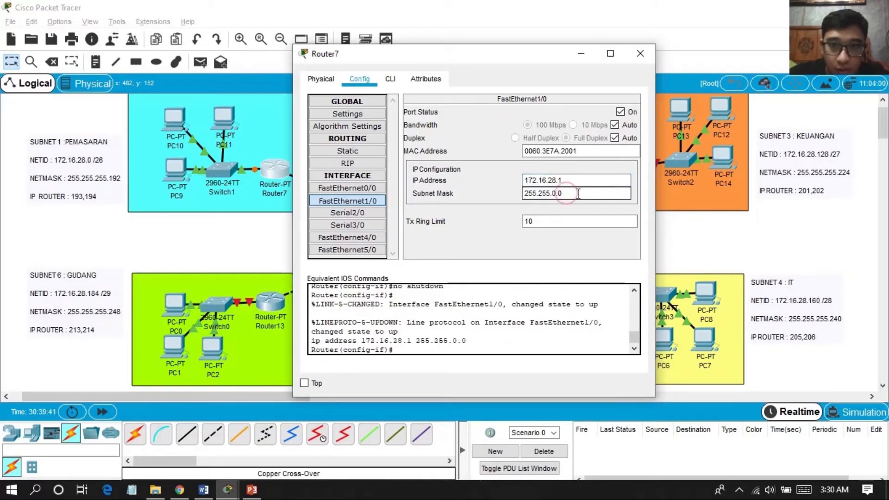
{"action": "type", "text": "255.192"}
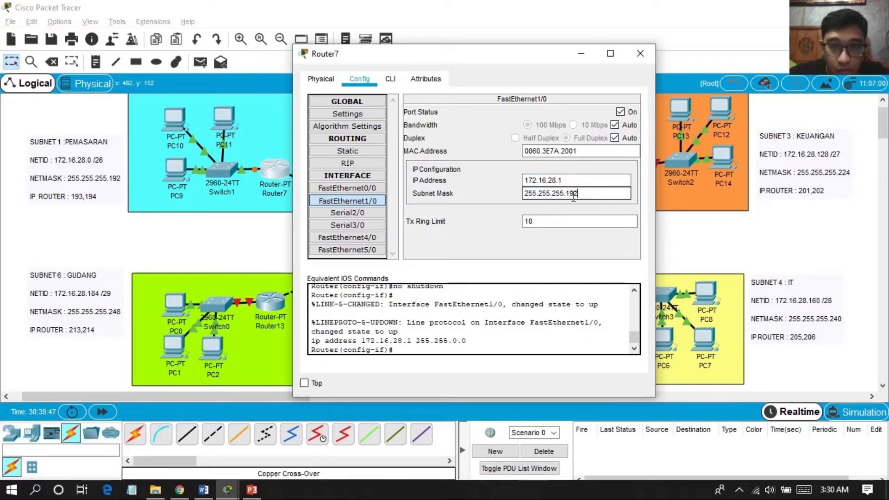
{"action": "left_click", "coordinate": [640, 54]}
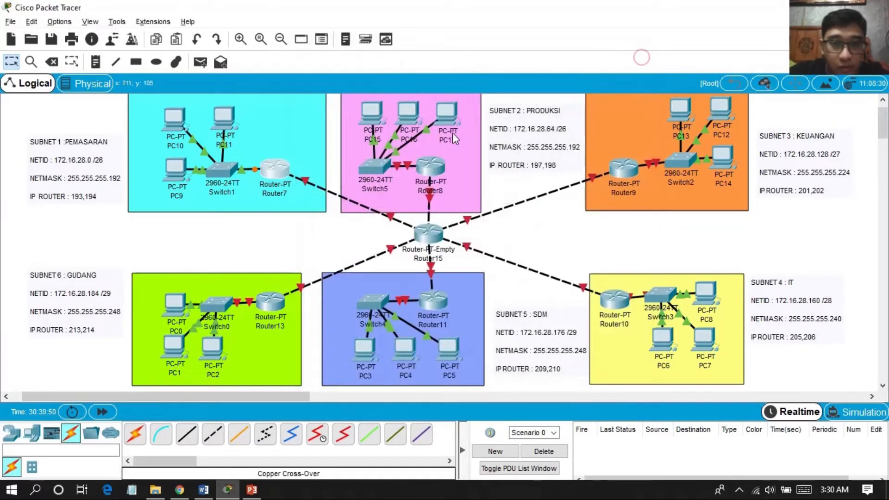
Step: Give PC11 the static IP address 172.16.28.2, subnet mask 255.255.255.192 and default gateway 172.16.28.1
{"action": "left_click", "coordinate": [224, 121]}
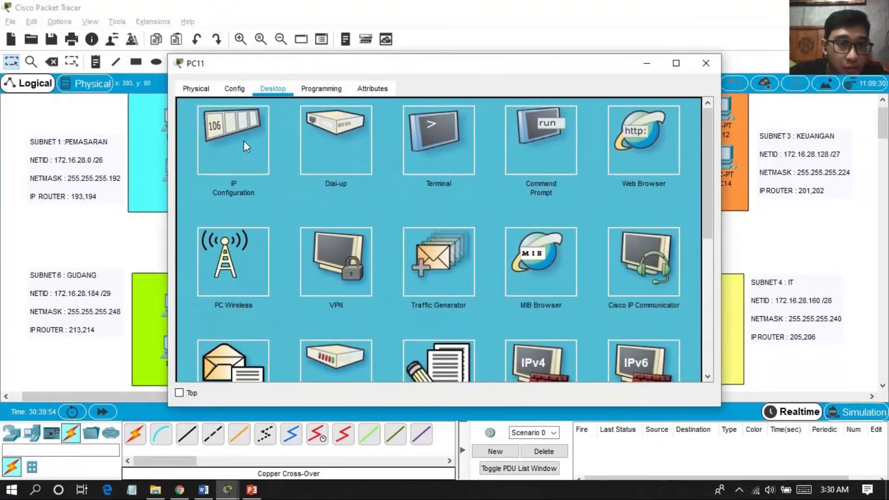
{"action": "left_click", "coordinate": [243, 141]}
{"action": "left_click", "coordinate": [369, 124]}
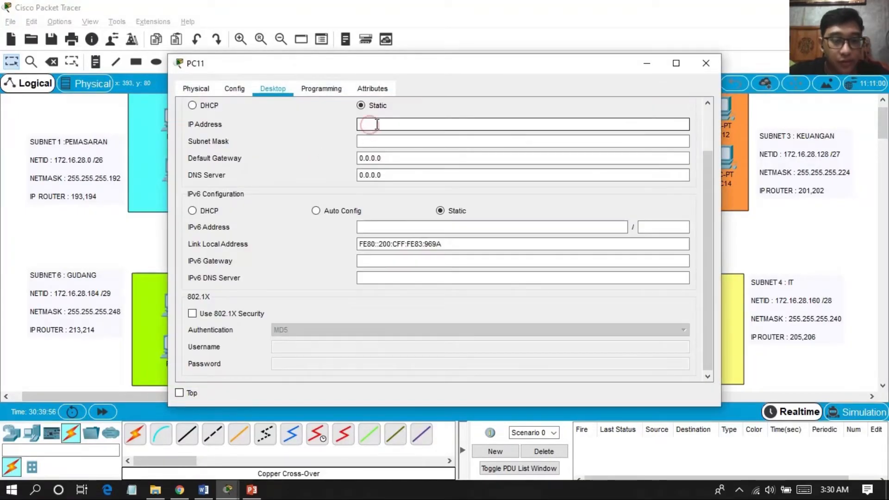
{"action": "type", "text": "172.16.28.2"}
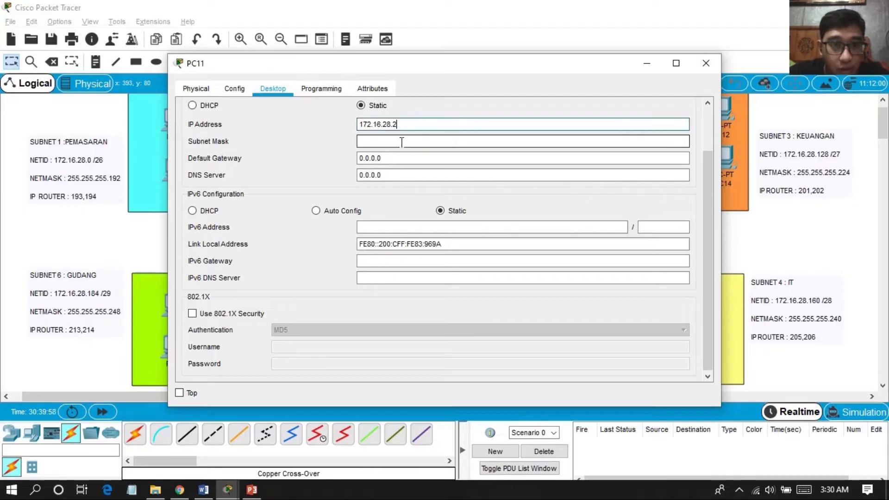
{"action": "left_click", "coordinate": [402, 142]}
{"action": "key", "text": "BackSpace"}
{"action": "key", "text": "BackSpace"}
{"action": "key", "text": "BackSpace"}
{"action": "type", "text": "255.192"}
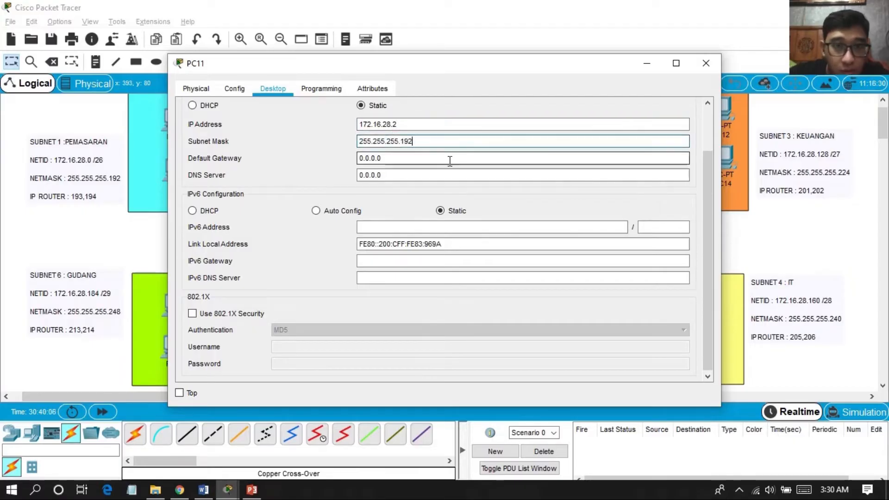
{"action": "double_click", "coordinate": [450, 159]}
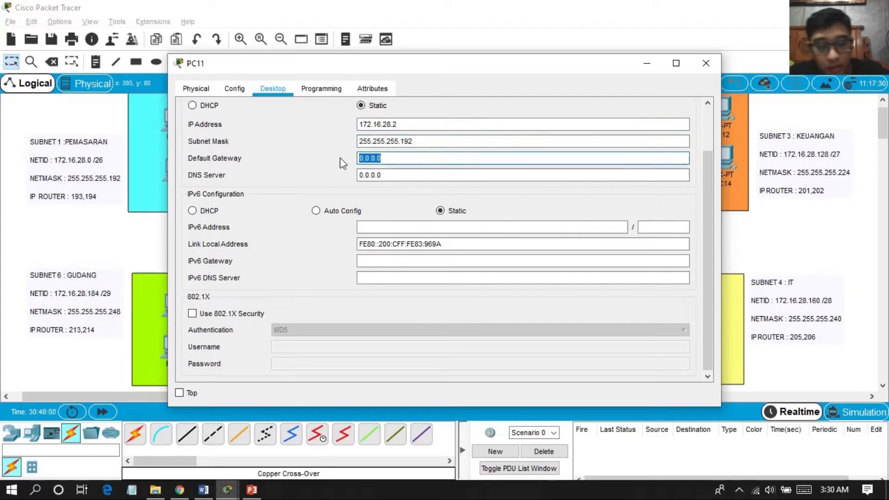
{"action": "type", "text": "172.16.28.1"}
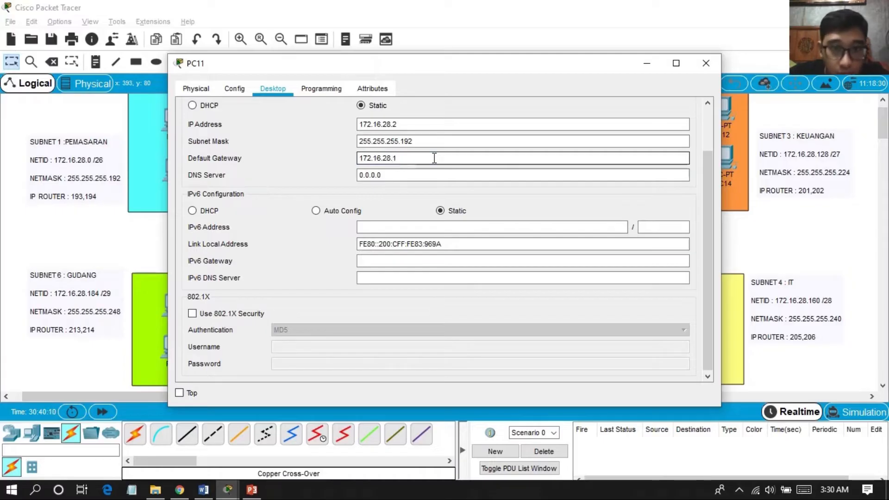
{"action": "left_click", "coordinate": [701, 67]}
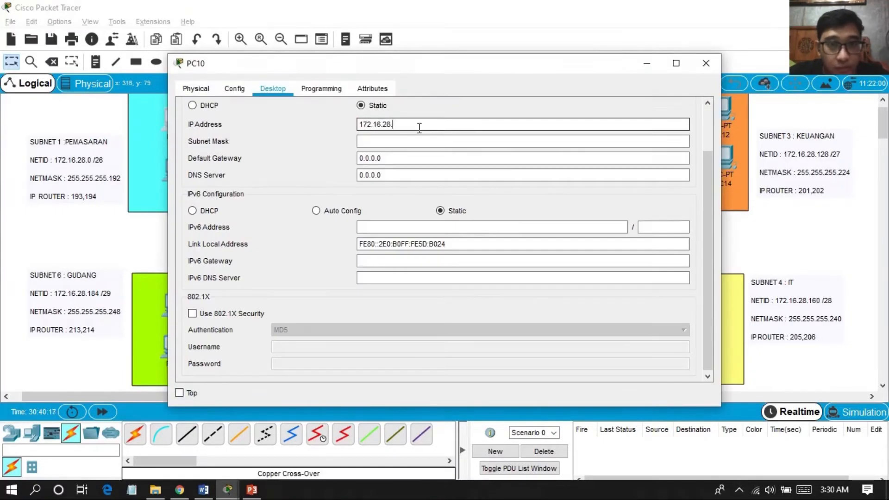
Step: Give PC10 the static IP address 172.16.28.3 and subnet mask 255.255.255.192
{"action": "left_click", "coordinate": [418, 141]}
{"action": "type", "text": "255.255.25"}
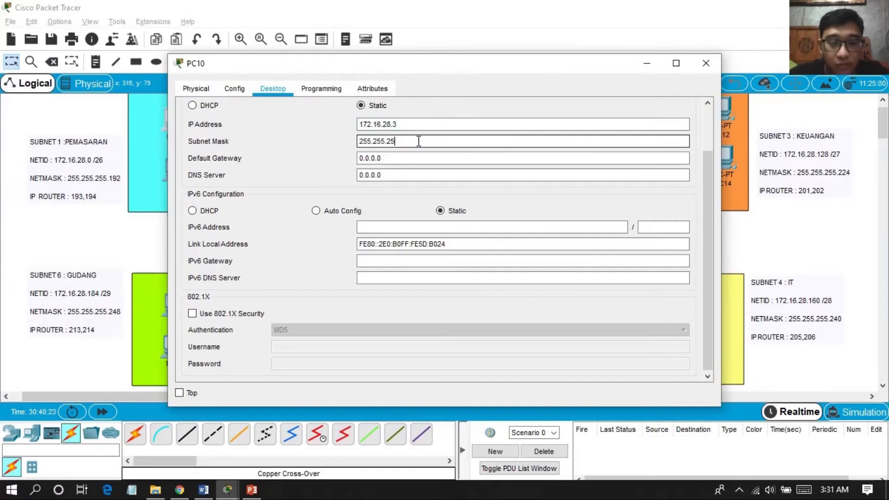
{"action": "type", "text": "5.192"}
{"action": "left_click", "coordinate": [406, 141]}
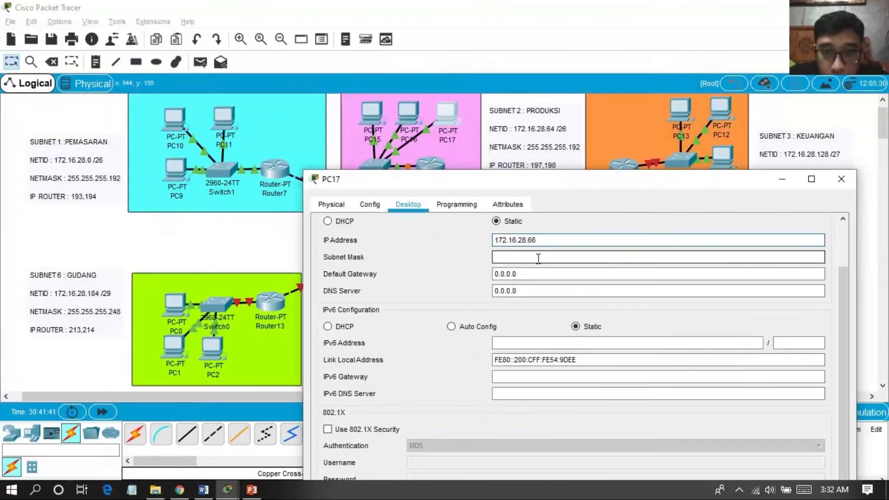
Step: Give PC17 the static IP address 172.16.28.66 and use subnet mask 255.255.255.192 for PC17, PC16 and PC15
{"action": "left_click", "coordinate": [555, 274]}
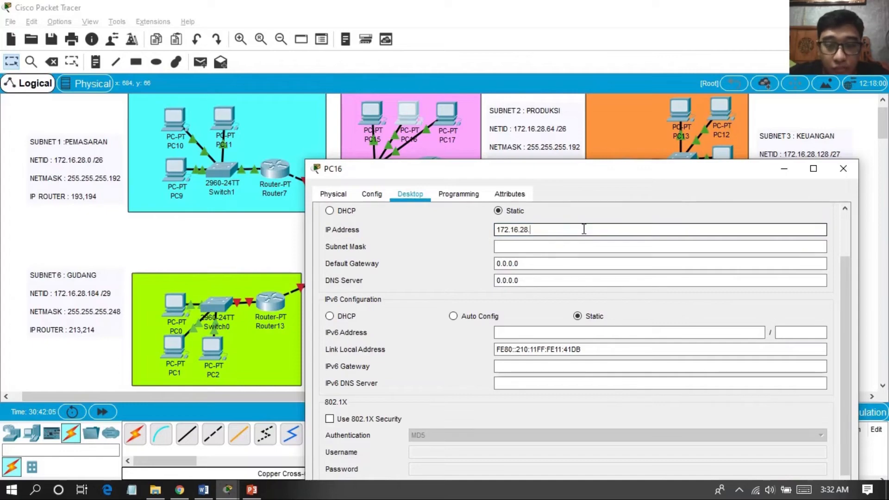
{"action": "left_click", "coordinate": [563, 268]}
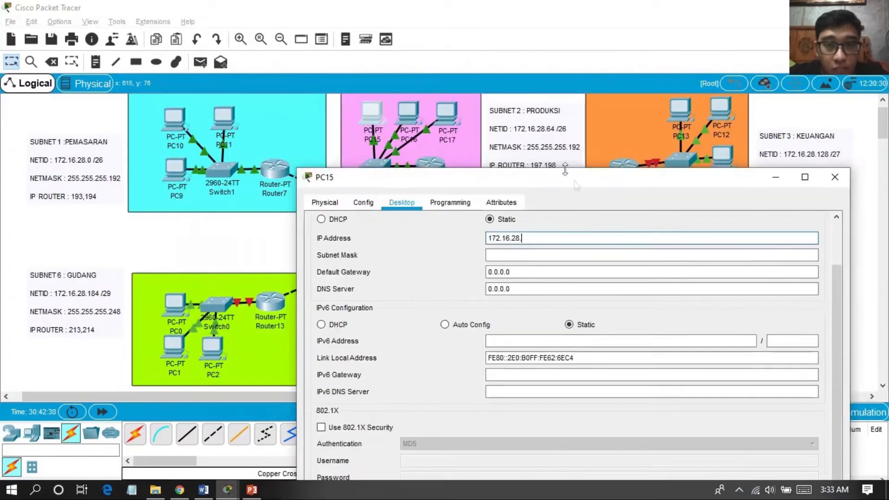
{"action": "type", "text": "255.255.255.192"}
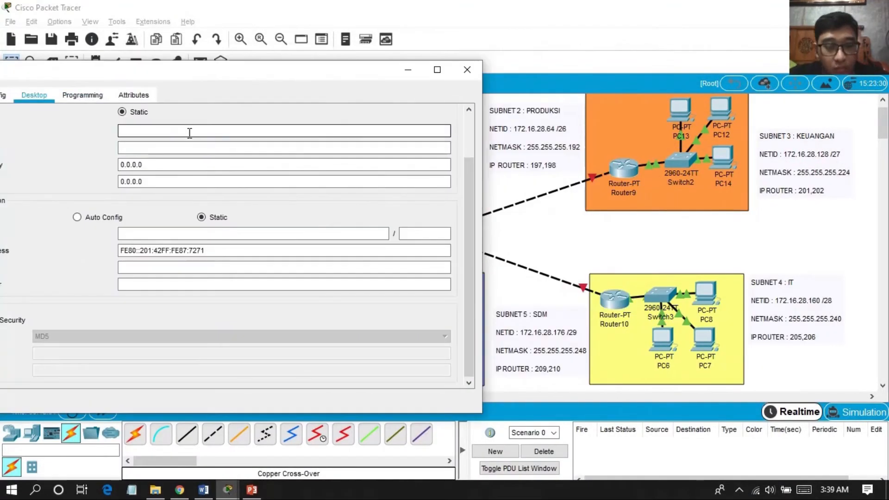
Step: Give the first PC of the SDM subnet the static IP address 172.16.28.178 and subnet mask 255.255.255.248
{"action": "type", "text": "172.16.28.178"}
{"action": "left_click", "coordinate": [241, 147]}
{"action": "type", "text": "255.255.255.248"}
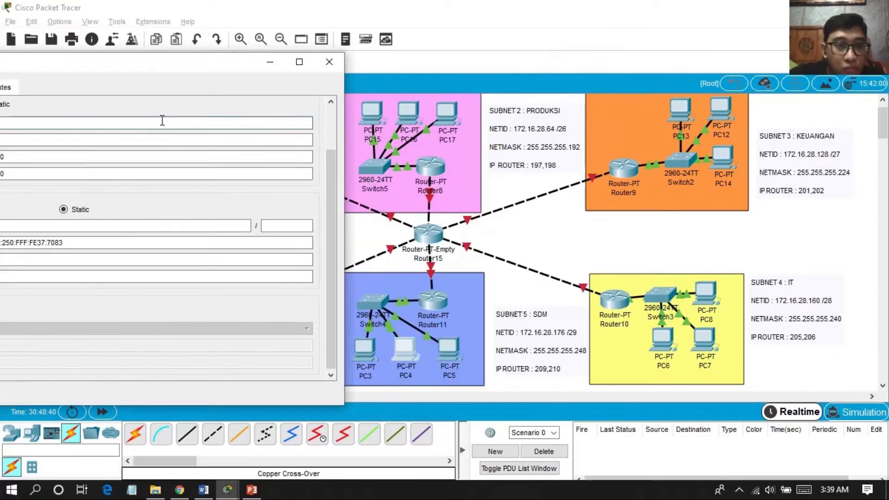
Step: Give PC4 the static IP address 172.16.28.179, subnet mask 255.255.255.248 and default gateway 172.16.28.177
{"action": "type", "text": "172.16.28.179"}
{"action": "key", "text": "Tab"}
{"action": "type", "text": "255.255.255.248"}
{"action": "left_click", "coordinate": [166, 153]}
{"action": "type", "text": "172.16.28.177"}
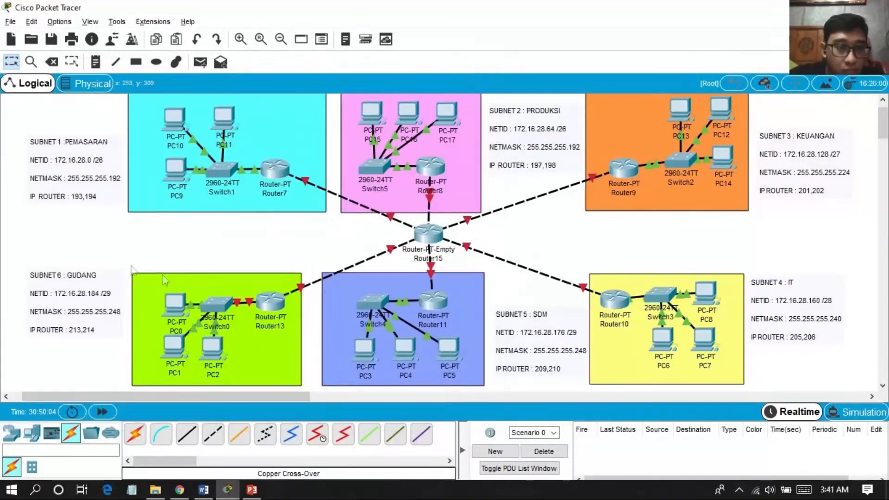
Step: Give PC2 in the GUDANG subnet the static IP address 172.16.28.186 and subnet mask 255.255.255.248
{"action": "type", "text": "172.16.28."}
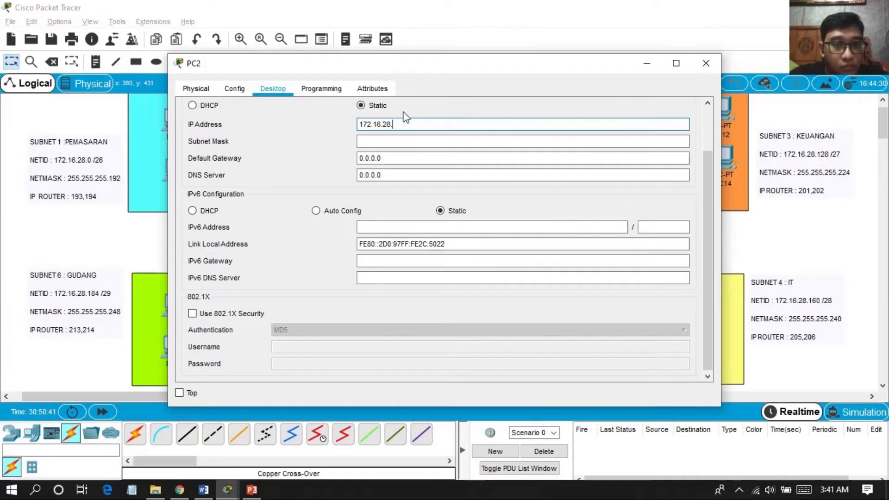
{"action": "type", "text": "186"}
{"action": "key", "text": "Tab"}
{"action": "type", "text": "255.255.255.248"}
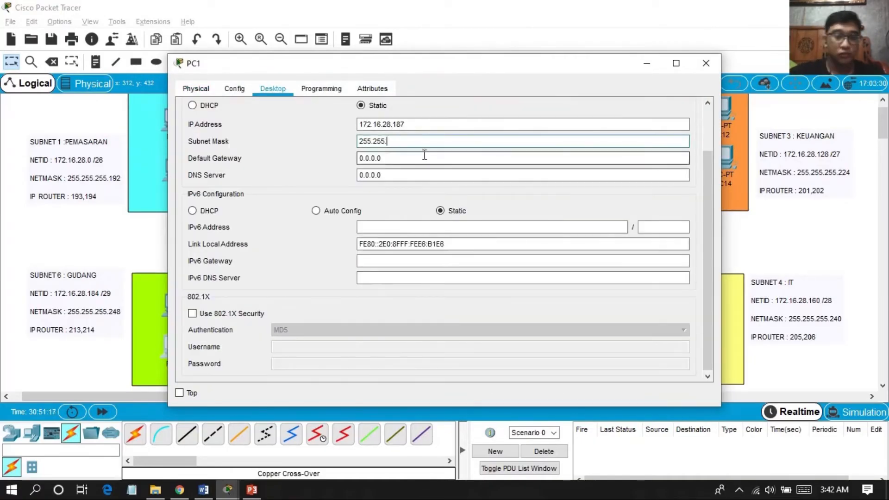
Step: Complete PC1's static settings with subnet mask 255.255.255.248 and default gateway 172.16.28.185
{"action": "type", "text": "55.248"}
{"action": "key", "text": "Tab"}
{"action": "type", "text": "172.16.28.185"}
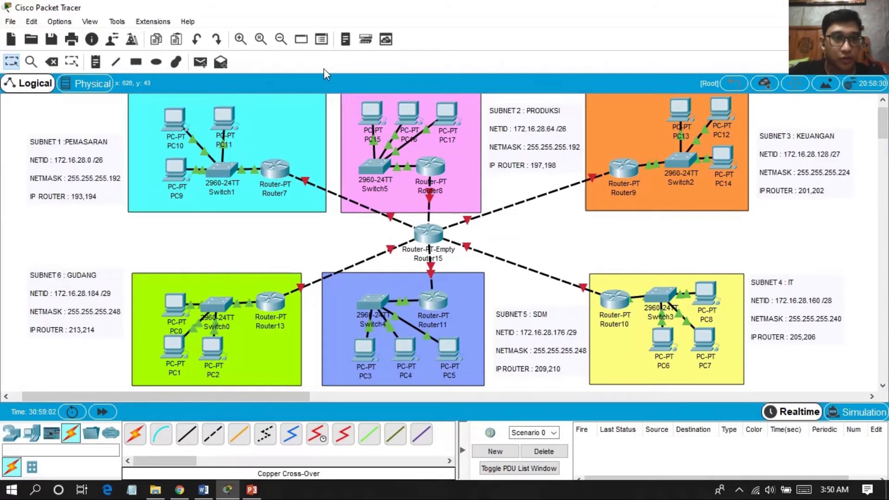
Step: Send a simple test PDU from PC10 to PC11 in the PEMASARAN subnet
{"action": "left_click", "coordinate": [201, 62]}
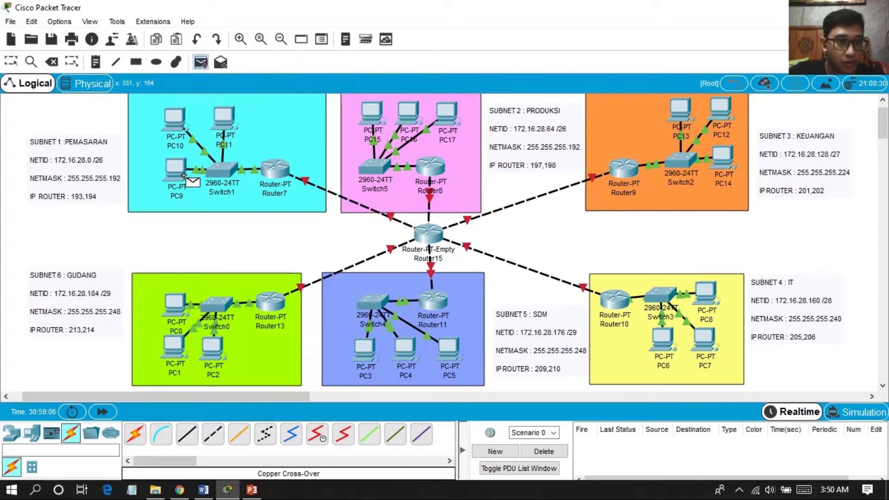
{"action": "left_click", "coordinate": [179, 122]}
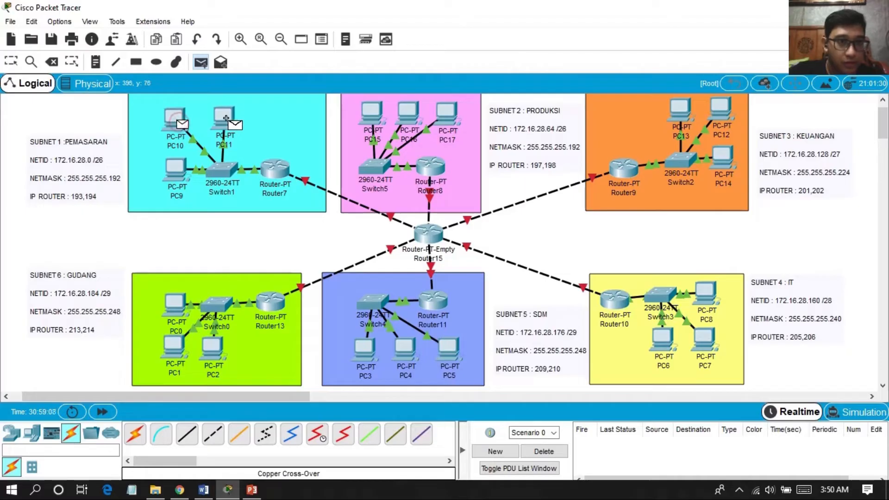
{"action": "left_click", "coordinate": [224, 118]}
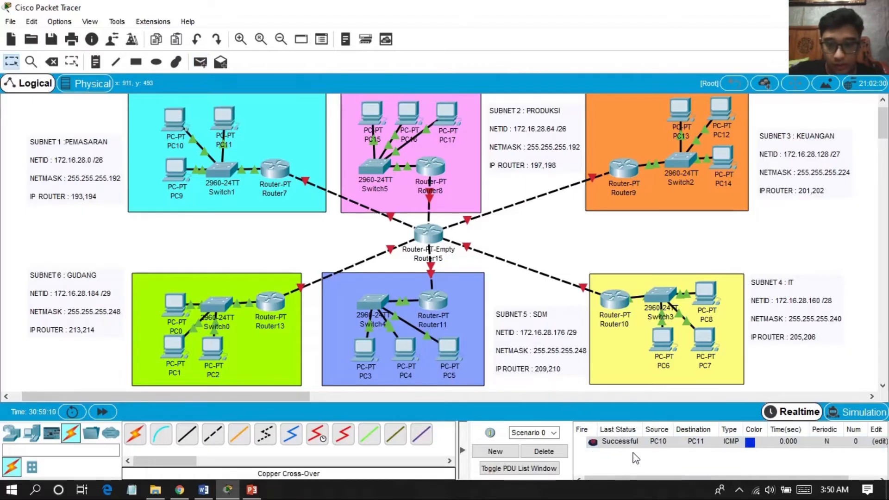
Step: Send simple test PDUs from PC15 to PC16 and from PC13 to PC12
{"action": "left_click", "coordinate": [200, 63]}
{"action": "left_click", "coordinate": [371, 114]}
{"action": "left_click", "coordinate": [408, 113]}
{"action": "left_click", "coordinate": [200, 62]}
{"action": "left_click", "coordinate": [678, 114]}
{"action": "left_click", "coordinate": [721, 110]}
Step: Delete the current PDU scenario and send simple test PDUs from PC6 to PC7, PC4 to PC5 and PC1 to PC2
{"action": "left_click", "coordinate": [544, 451]}
{"action": "left_click", "coordinate": [200, 62]}
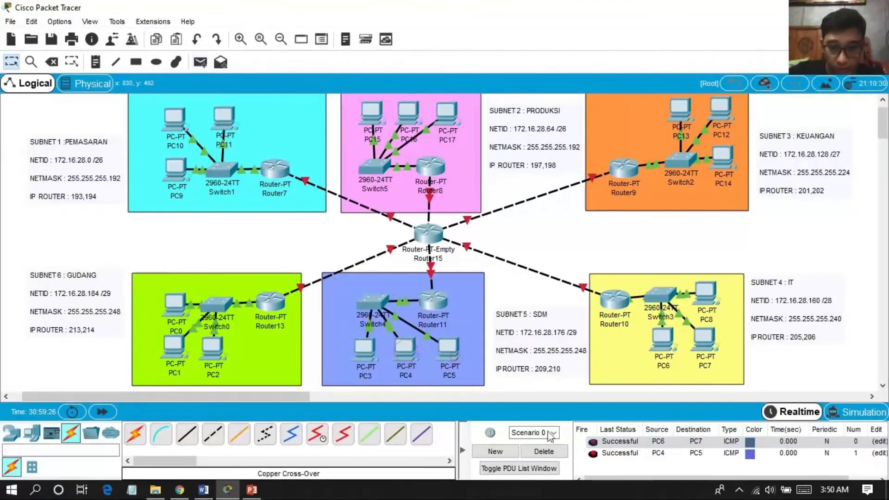
{"action": "left_click", "coordinate": [201, 63]}
{"action": "left_click", "coordinate": [174, 345]}
{"action": "left_click", "coordinate": [212, 346]}
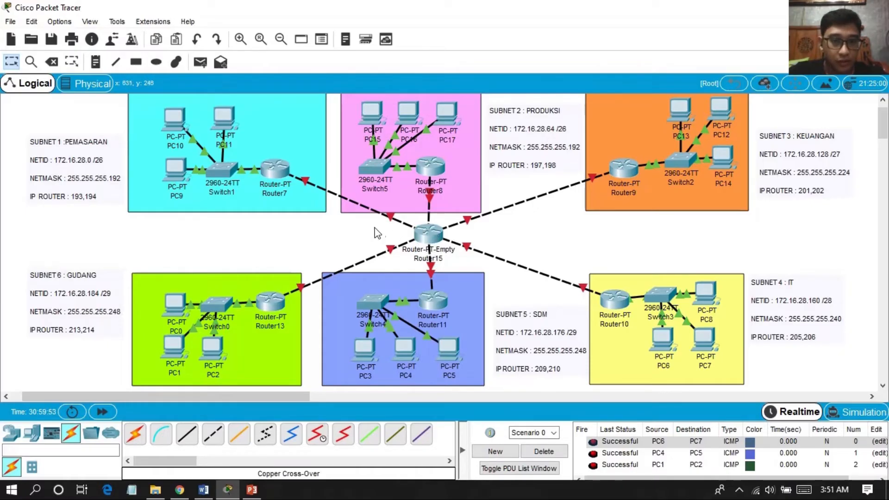
Step: Turn on FastEthernet0/0 of the central Router15 and set its IP address to 172.16.28.193
{"action": "left_click", "coordinate": [423, 231]}
{"action": "left_click_drag", "start_coordinate": [456, 71], "coordinate": [490, 57]}
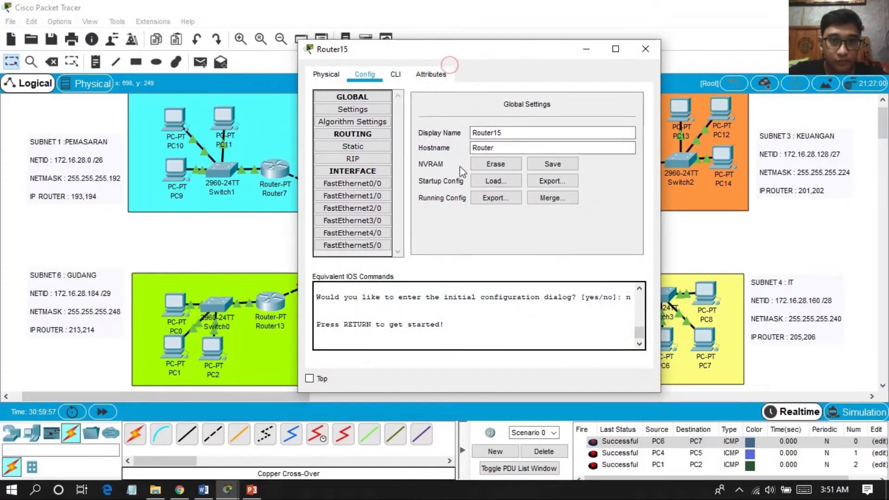
{"action": "left_click", "coordinate": [384, 188]}
{"action": "left_click", "coordinate": [536, 160]}
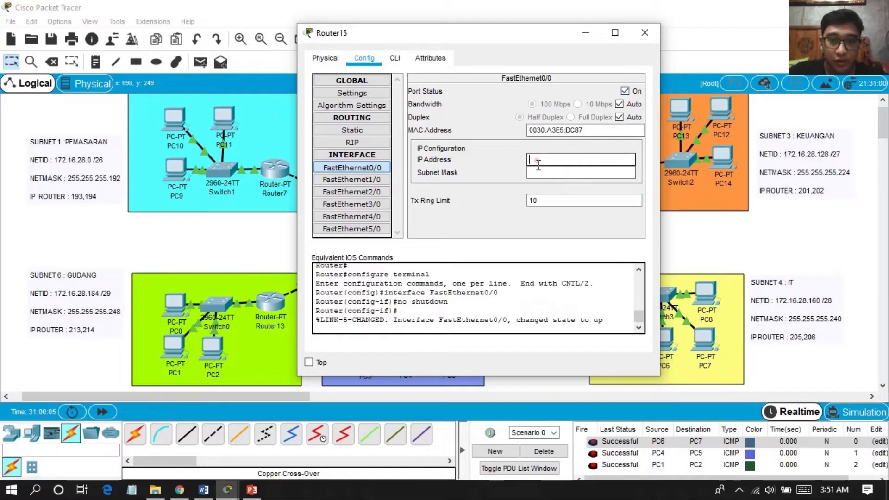
{"action": "type", "text": "172.16.28.193"}
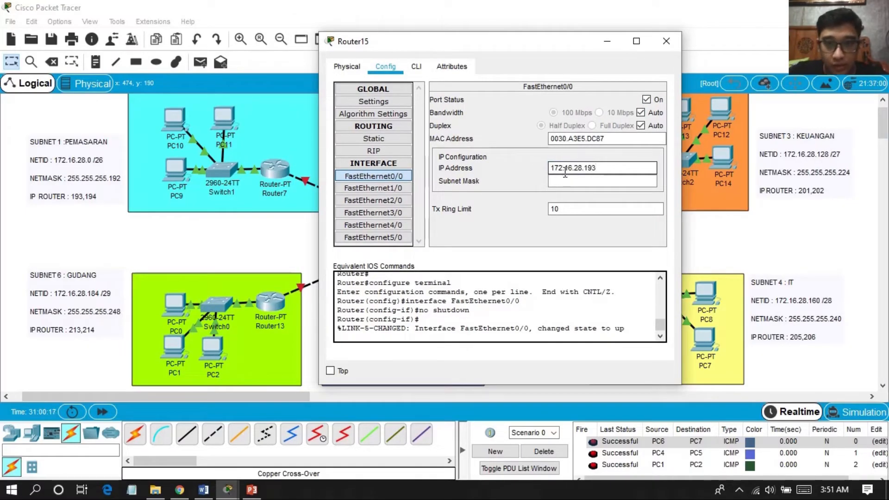
Step: Set the subnet mask of Router15's FastEthernet0/0 to 255.255.255.252
{"action": "left_click", "coordinate": [565, 181]}
{"action": "left_click", "coordinate": [623, 182]}
{"action": "key", "text": "BackSpace"}
{"action": "key", "text": "BackSpace"}
{"action": "key", "text": "BackSpace"}
{"action": "type", "text": "255.255.255.2"}
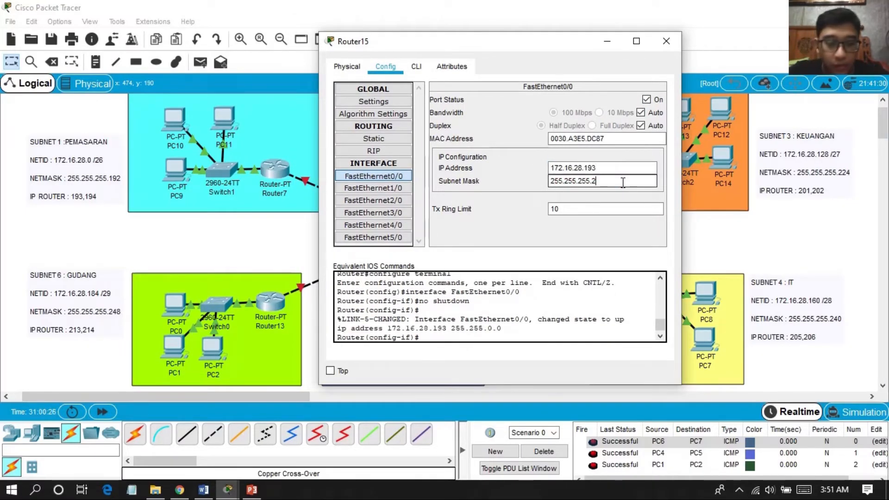
{"action": "type", "text": "52"}
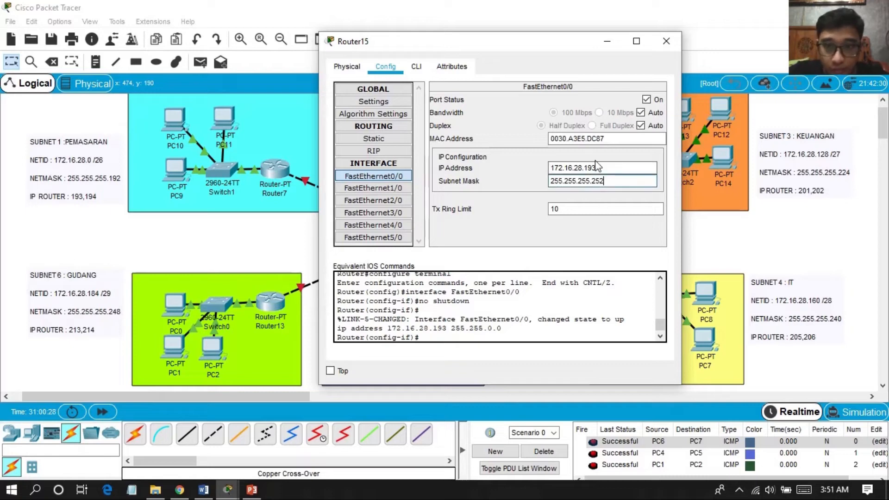
Step: Turn on Router15's FastEthernet1/0 and set its IP address to 172.16.28.197 with subnet mask 255.255.255.252
{"action": "left_click_drag", "start_coordinate": [572, 43], "coordinate": [604, 32]}
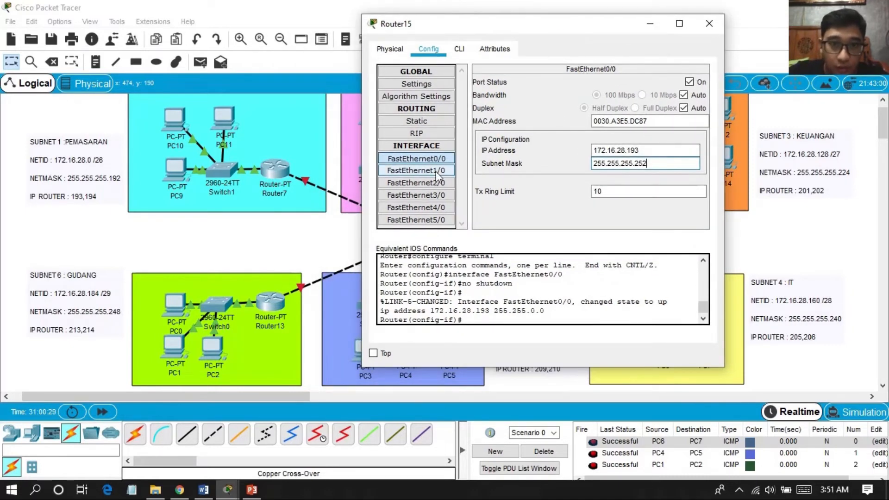
{"action": "left_click", "coordinate": [436, 170]}
{"action": "left_click_drag", "start_coordinate": [543, 27], "coordinate": [289, 62]}
{"action": "left_click", "coordinate": [370, 182]}
{"action": "left_click", "coordinate": [434, 114]}
{"action": "left_click", "coordinate": [371, 182]}
{"action": "type", "text": "172.16.28.197"}
{"action": "left_click", "coordinate": [406, 194]}
{"action": "type", "text": "255.255.255.252"}
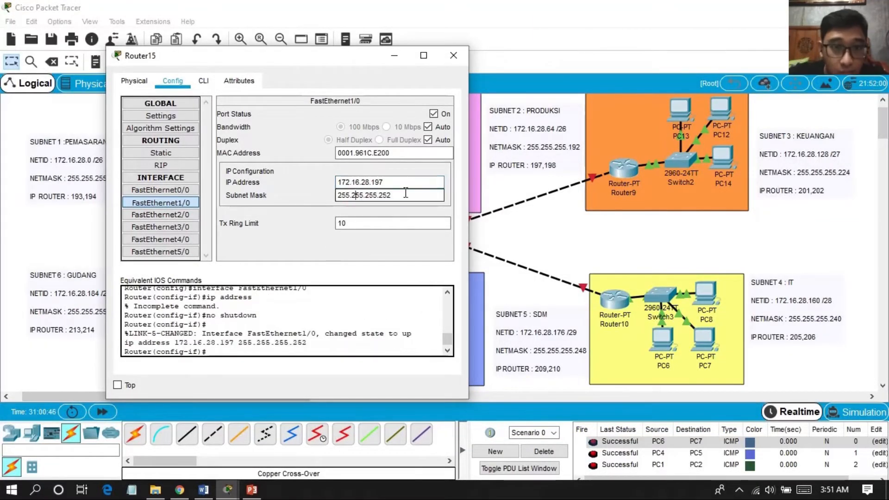
Step: Turn on Router15's FastEthernet2/0 with IP address 172.16.28.201 and subnet mask 255.255.255.252, and open the FastEthernet3/0 settings
{"action": "left_click", "coordinate": [161, 214]}
{"action": "left_click", "coordinate": [352, 182]}
{"action": "type", "text": "172.16.28.201"}
{"action": "left_click", "coordinate": [389, 196]}
{"action": "type", "text": "255.255.255.252"}
{"action": "left_click", "coordinate": [433, 114]}
{"action": "left_click", "coordinate": [161, 226]}
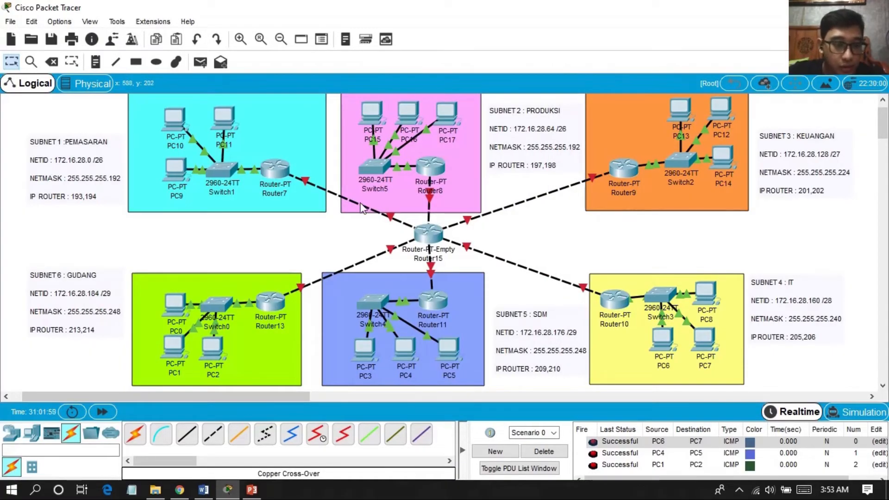
Step: Turn on Router7's FastEthernet0/0 and set its IP address to 172.16.28.194 with subnet mask 255.255.255.252
{"action": "left_click", "coordinate": [275, 171]}
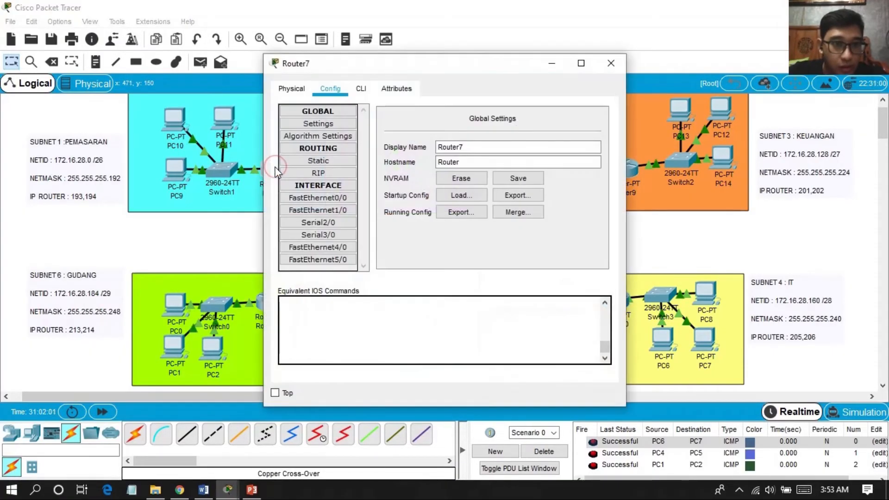
{"action": "mouse_move", "coordinate": [343, 68]}
{"action": "left_mouse_down"}
{"action": "mouse_move", "coordinate": [383, 68]}
{"action": "mouse_move", "coordinate": [341, 62]}
{"action": "left_mouse_up"}
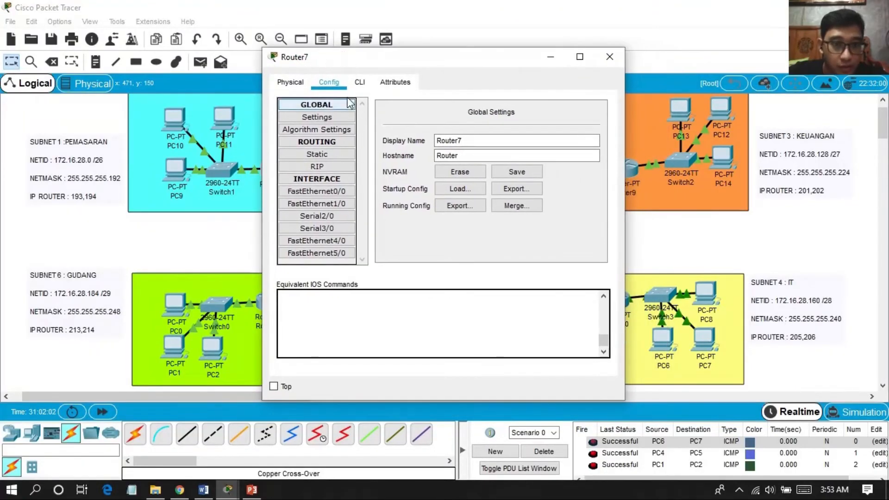
{"action": "left_click", "coordinate": [343, 191]}
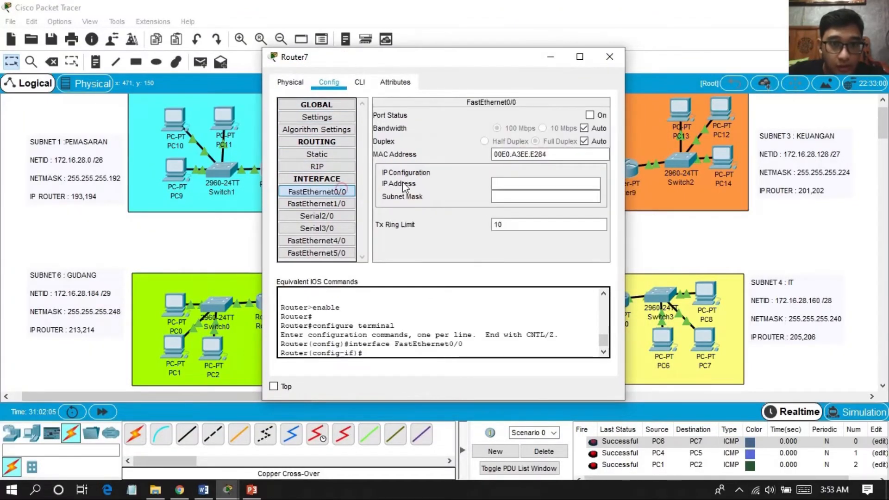
{"action": "left_click", "coordinate": [589, 115]}
{"action": "left_click", "coordinate": [500, 183]}
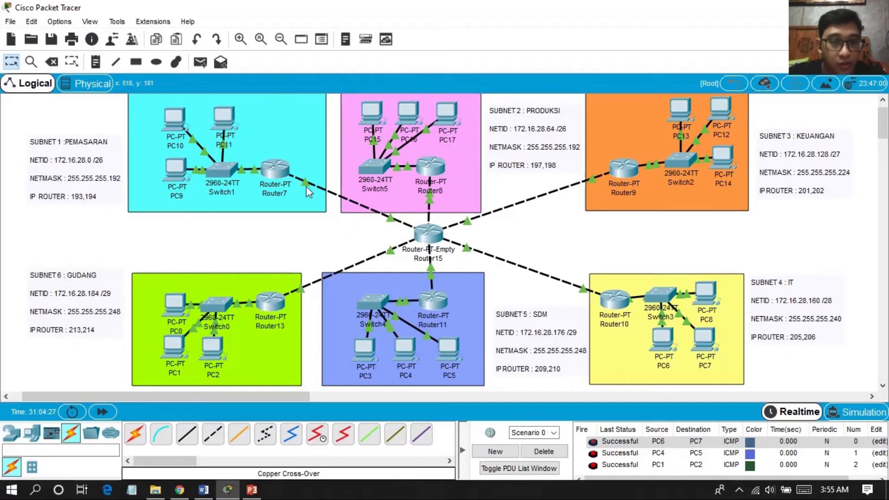
Step: Add a static route on Router7 to network 172.16.28.64 with mask 255.255.255.192 and next hop 172.16.28.193
{"action": "left_click", "coordinate": [277, 170]}
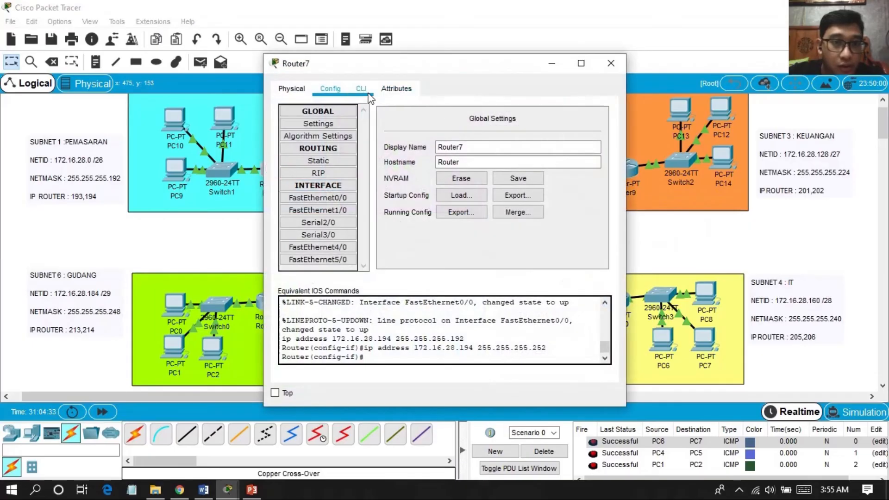
{"action": "left_click", "coordinate": [330, 160]}
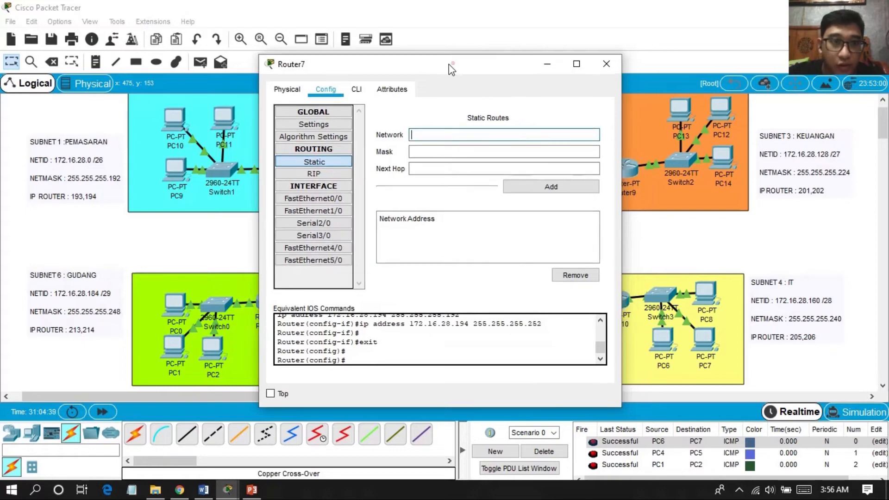
{"action": "left_click_drag", "start_coordinate": [453, 64], "coordinate": [289, 55]}
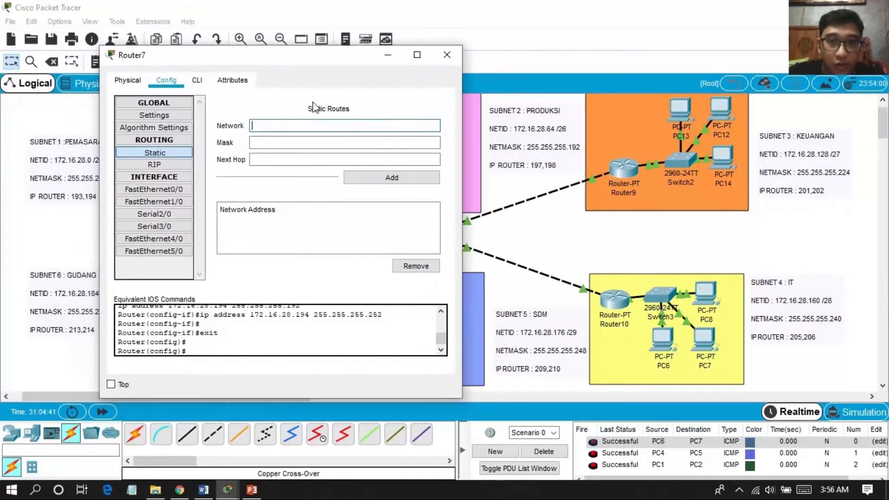
{"action": "type", "text": "172.16.28.64"}
{"action": "left_click", "coordinate": [415, 144]}
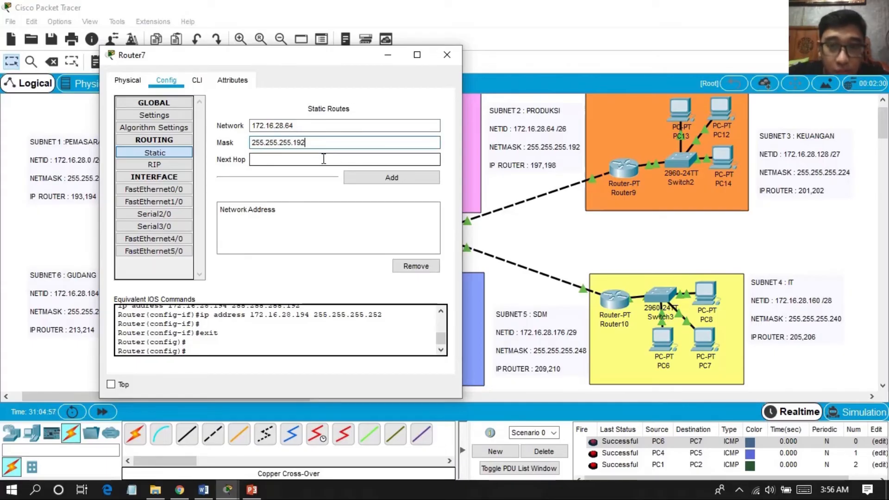
{"action": "left_click", "coordinate": [332, 157]}
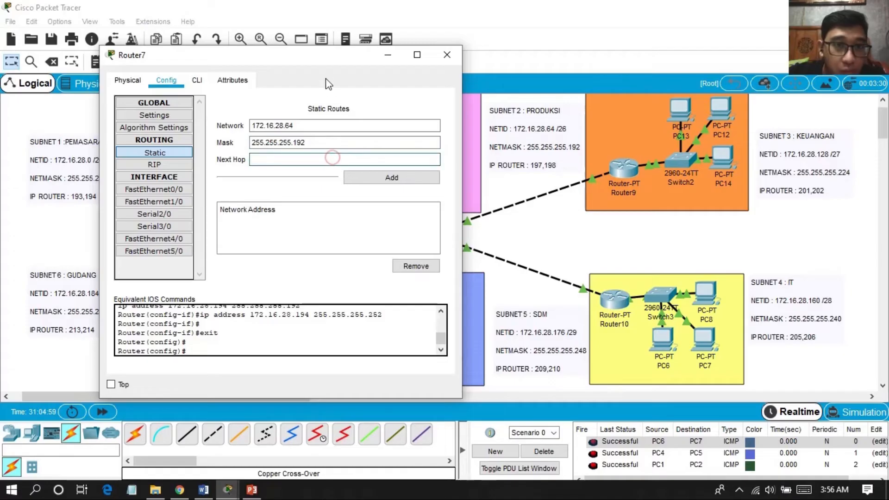
{"action": "left_click_drag", "start_coordinate": [325, 60], "coordinate": [700, 59]}
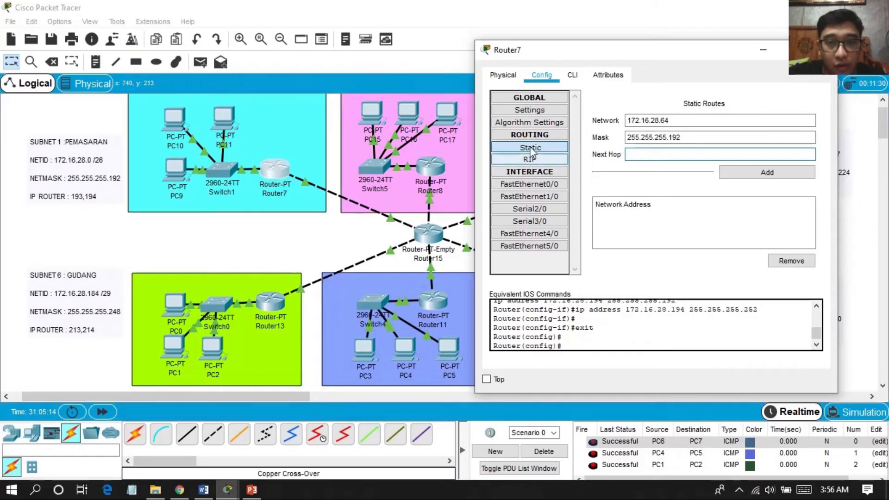
{"action": "left_click_drag", "start_coordinate": [596, 58], "coordinate": [242, 65]}
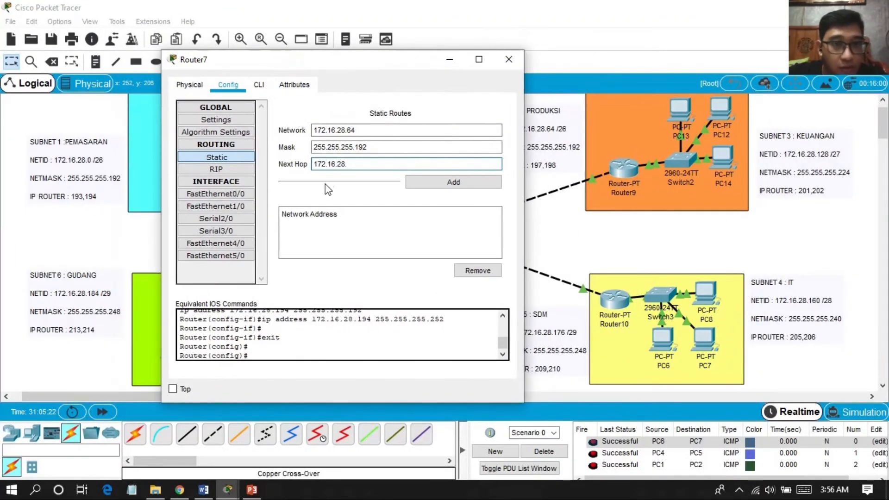
{"action": "type", "text": "1"}
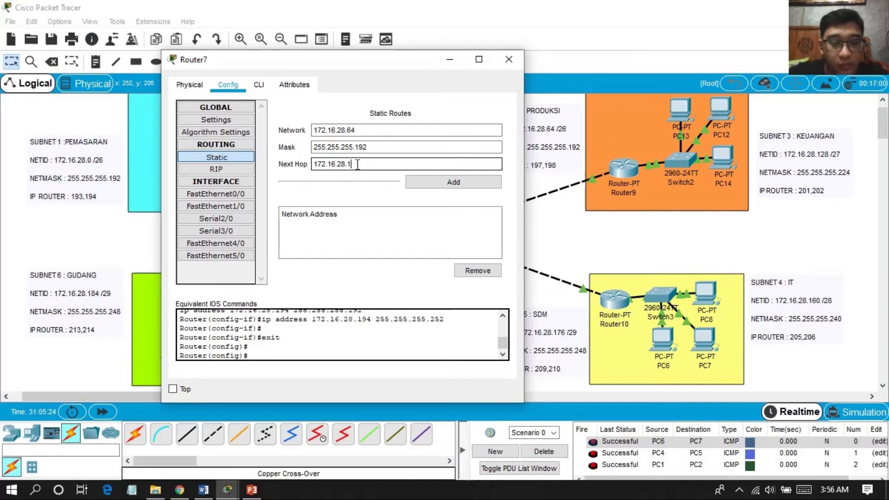
{"action": "type", "text": "93"}
{"action": "left_click", "coordinate": [467, 183]}
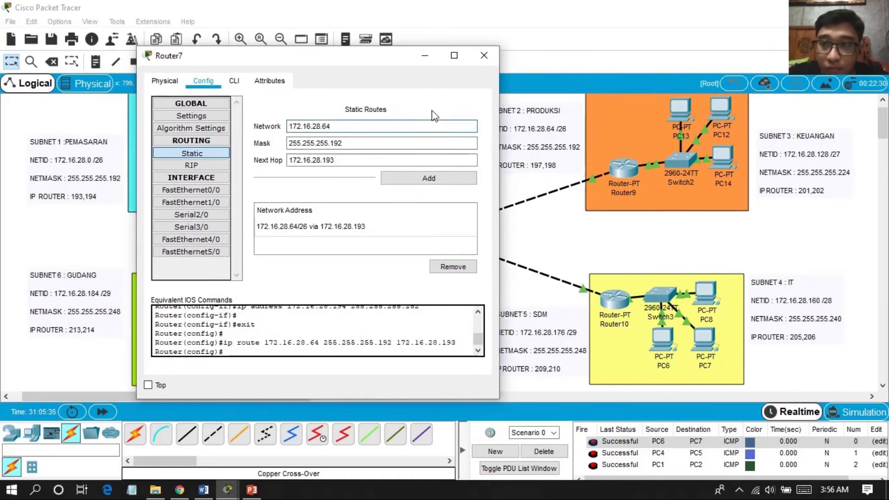
Step: Add a static route on Router7 to network 172.16.28.128 with mask 255.255.255.224 and next hop 172.16.28.193
{"action": "left_click", "coordinate": [417, 144]}
{"action": "key", "text": "BackSpace"}
{"action": "key", "text": "BackSpace"}
{"action": "key", "text": "BackSpace"}
{"action": "type", "text": "224"}
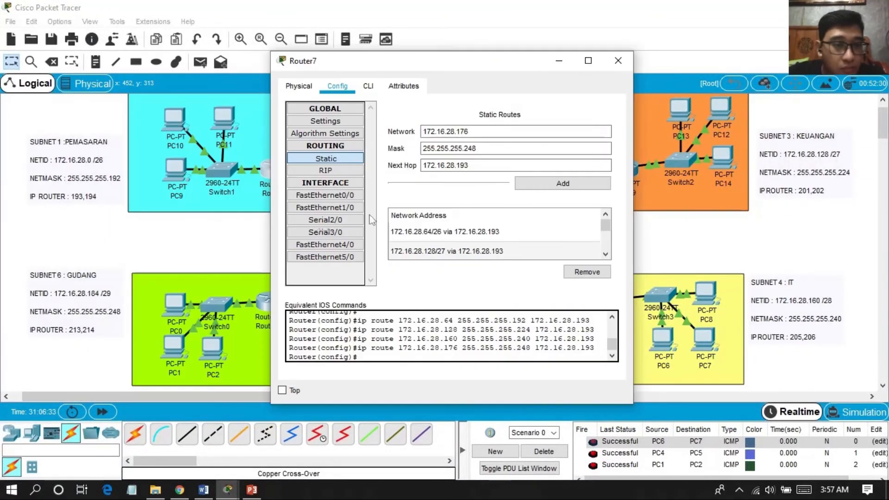
Step: Close Router7's configuration and try to add a Router10 static route to 172.16.28.0 with mask 255.255.255.192 and next hop 172.16.28.205
{"action": "left_click", "coordinate": [618, 60]}
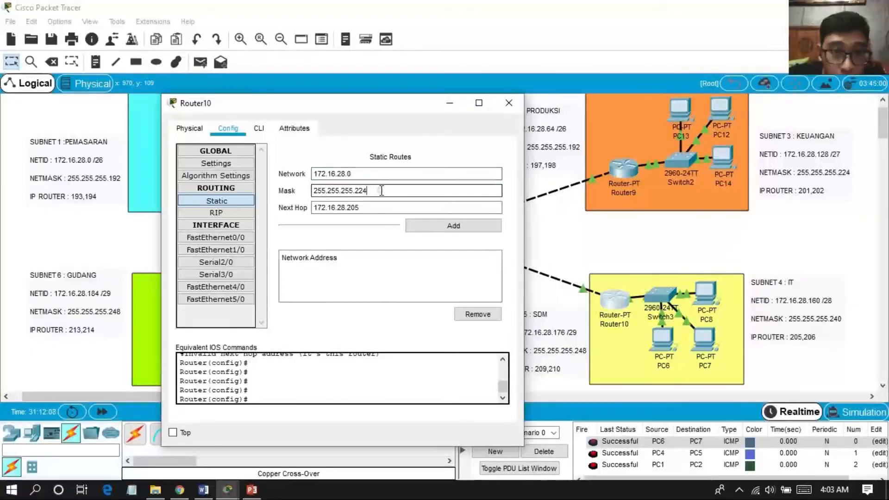
{"action": "left_click", "coordinate": [453, 226]}
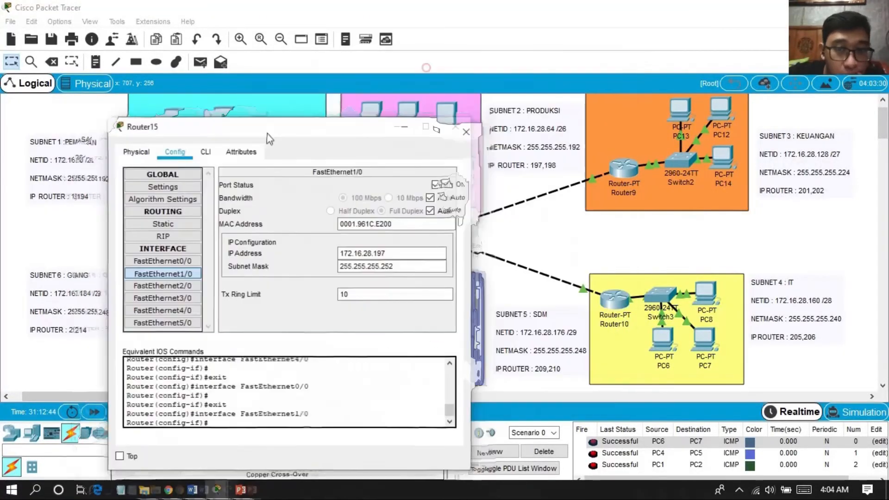
{"action": "left_click", "coordinate": [123, 252]}
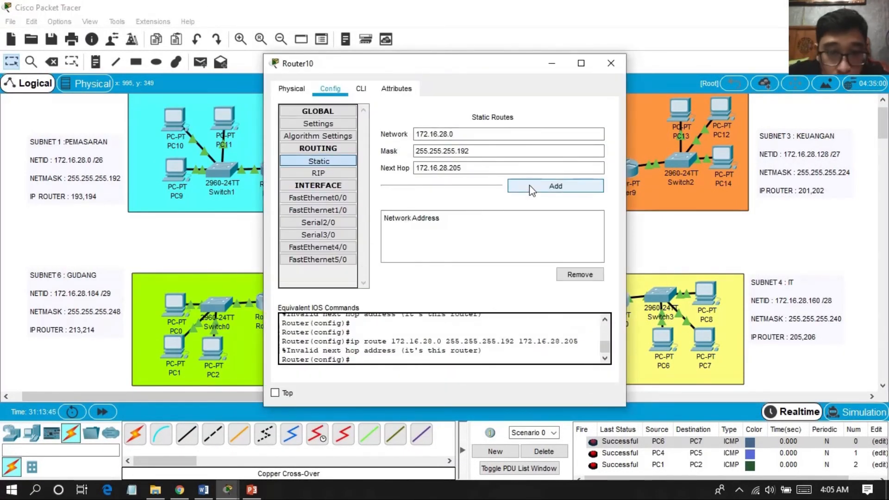
{"action": "left_click", "coordinate": [530, 186]}
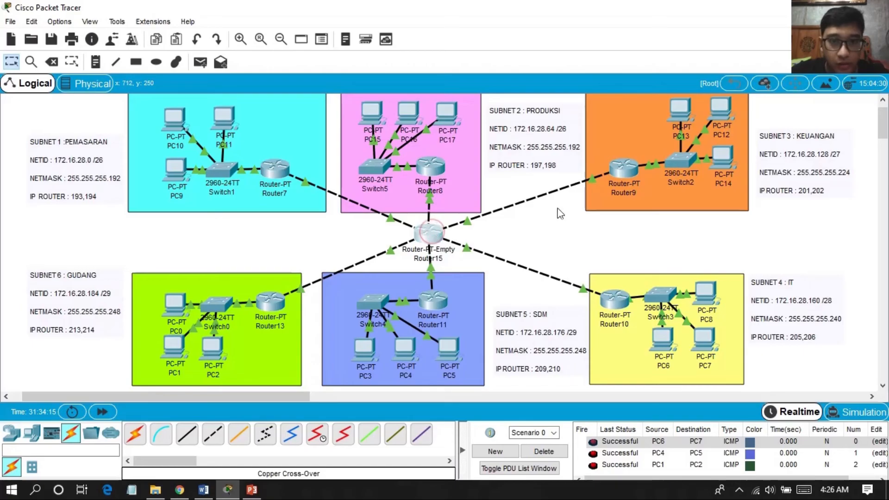
Step: Open the static route settings of the central Router15
{"action": "left_click", "coordinate": [434, 235]}
{"action": "left_click_drag", "start_coordinate": [435, 69], "coordinate": [489, 63]}
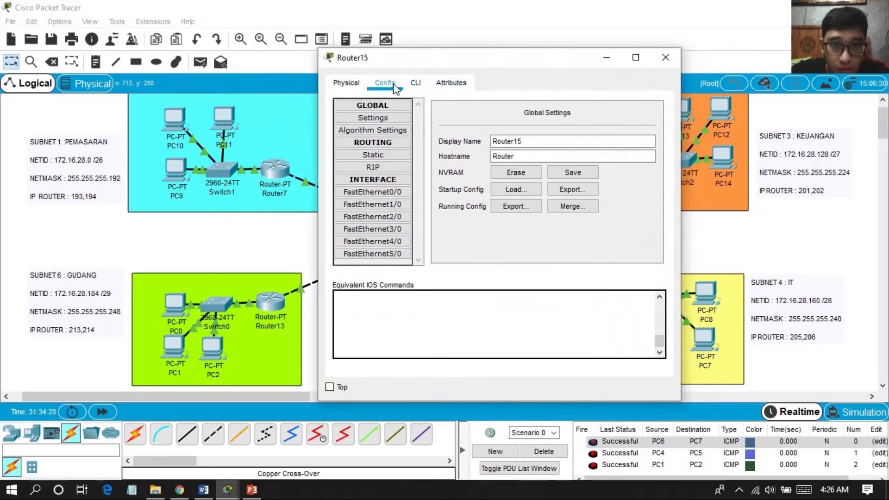
{"action": "left_click", "coordinate": [391, 155]}
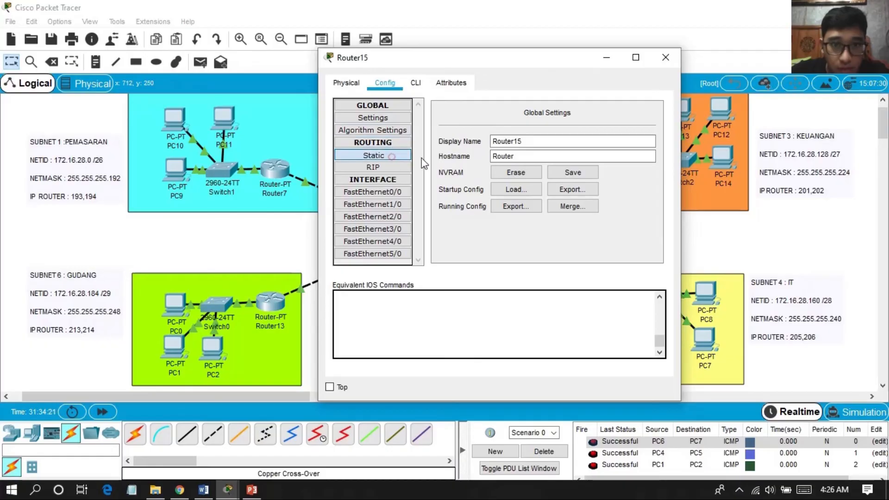
{"action": "left_click_drag", "start_coordinate": [515, 64], "coordinate": [457, 62]}
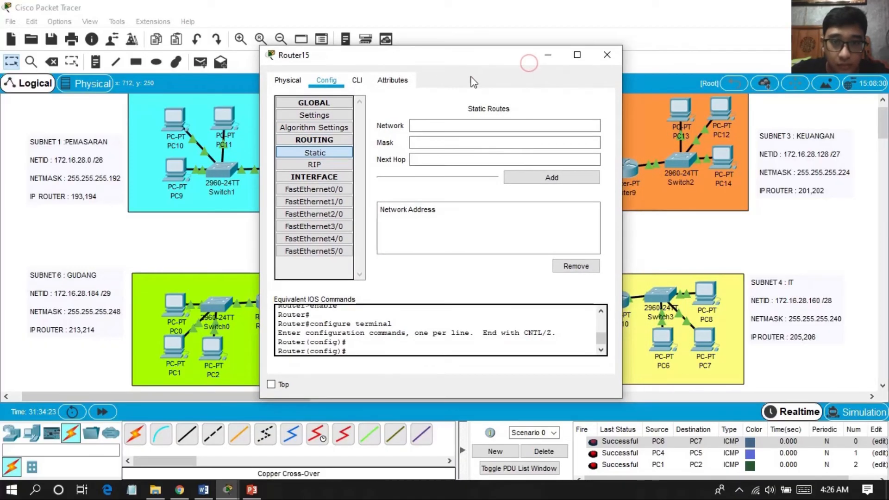
{"action": "left_click", "coordinate": [466, 126]}
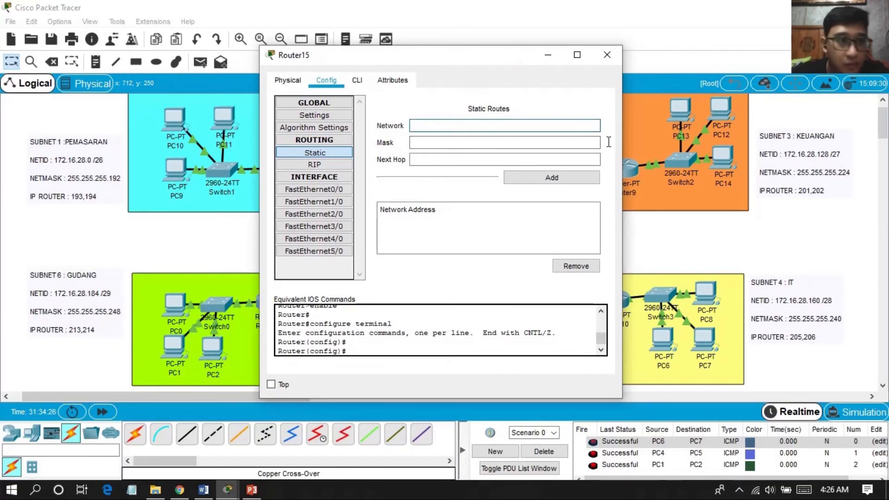
{"action": "left_click_drag", "start_coordinate": [528, 53], "coordinate": [454, 63]}
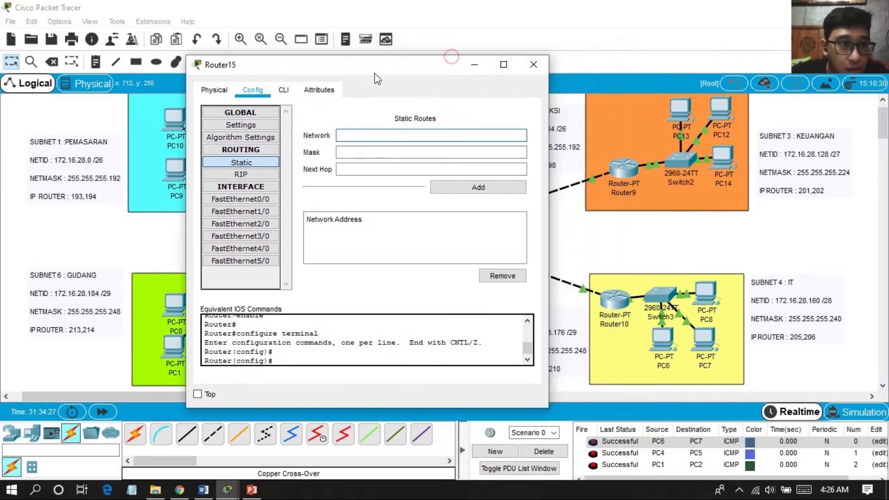
Step: Add a static route on Router15 to network 172.16.28.0 with mask 255.255.255.192 and next hop 172.16.28.194
{"action": "left_click", "coordinate": [388, 138]}
{"action": "type", "text": "172.16.28.0"}
{"action": "left_click", "coordinate": [386, 153]}
{"action": "type", "text": "255.255.255."}
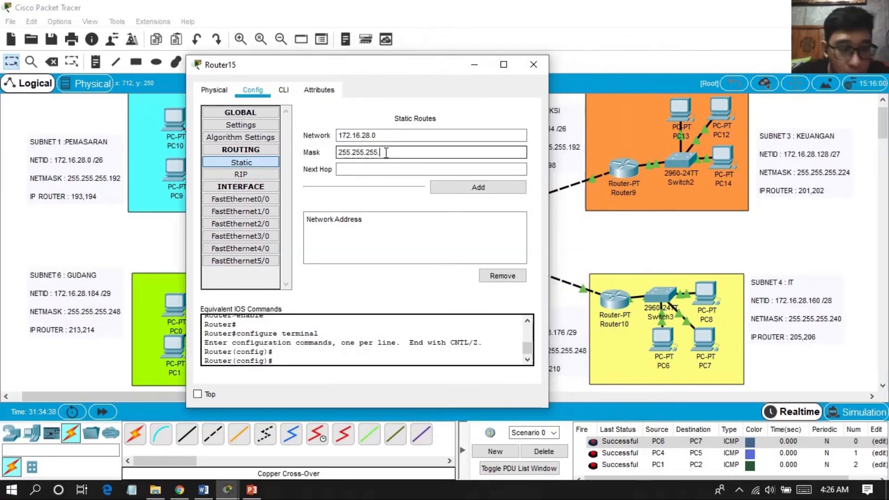
{"action": "type", "text": "192"}
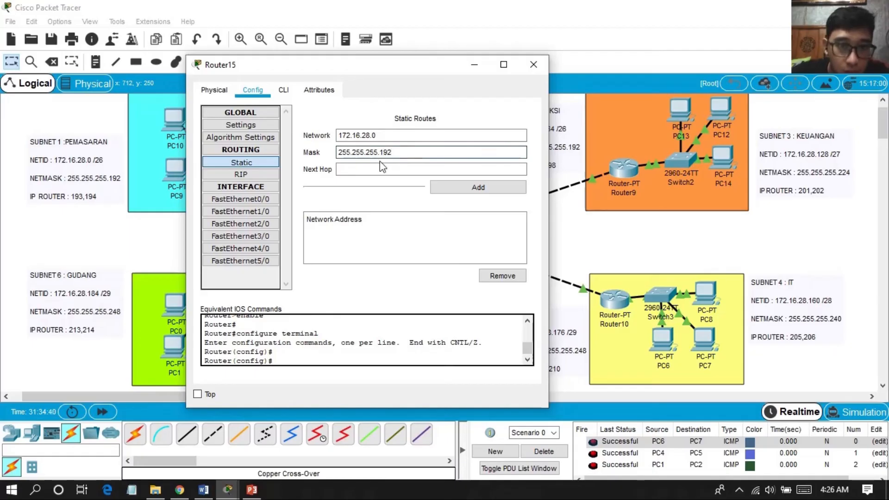
{"action": "key", "text": "Tab"}
{"action": "left_click_drag", "start_coordinate": [386, 65], "coordinate": [419, 75]}
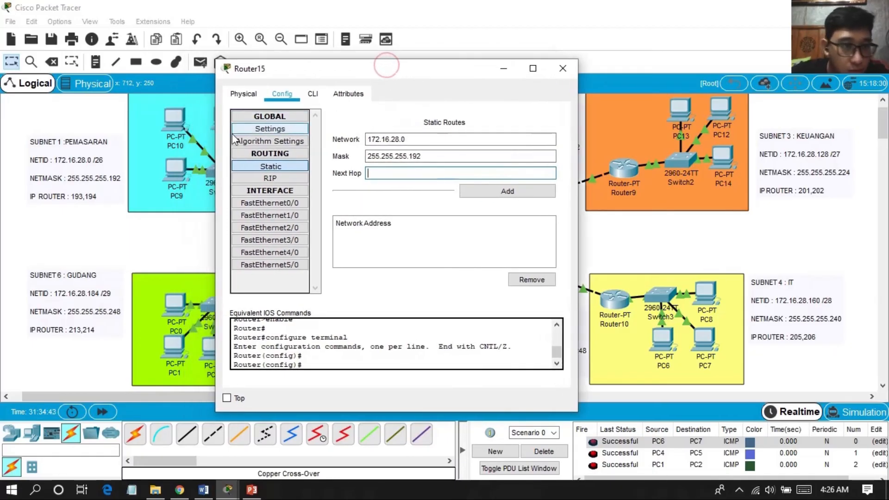
{"action": "left_click", "coordinate": [433, 174]}
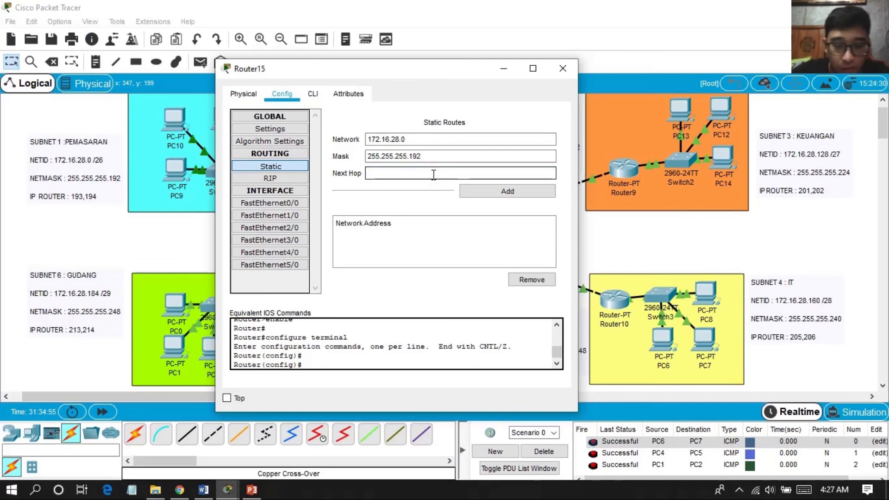
{"action": "type", "text": "172.16.28.194"}
{"action": "left_click", "coordinate": [507, 191]}
Step: Add Router15 static routes 172.16.28.64/26 via 172.16.28.198, .128/27 via .202, .160/28 via .206, .176/29 via .210 and .184/29 via .214
{"action": "left_click", "coordinate": [273, 129]}
{"action": "type", "text": "64"}
{"action": "left_click_drag", "start_coordinate": [396, 68], "coordinate": [436, 41]}
{"action": "left_click", "coordinate": [345, 182]}
{"action": "left_click", "coordinate": [345, 181]}
{"action": "left_click", "coordinate": [278, 163]}
{"action": "type", "text": "6"}
{"action": "left_click", "coordinate": [345, 182]}
{"action": "type", "text": "76"}
{"action": "left_click", "coordinate": [320, 178]}
{"action": "left_click", "coordinate": [546, 163]}
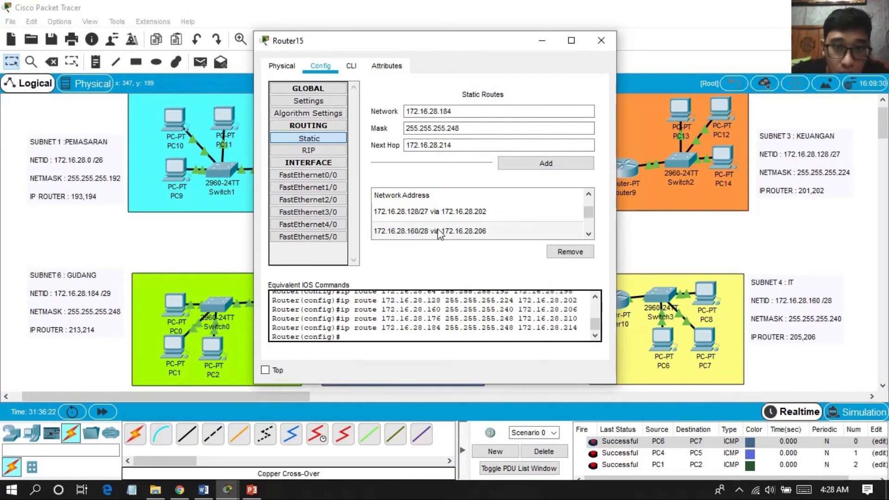
{"action": "left_click", "coordinate": [602, 41]}
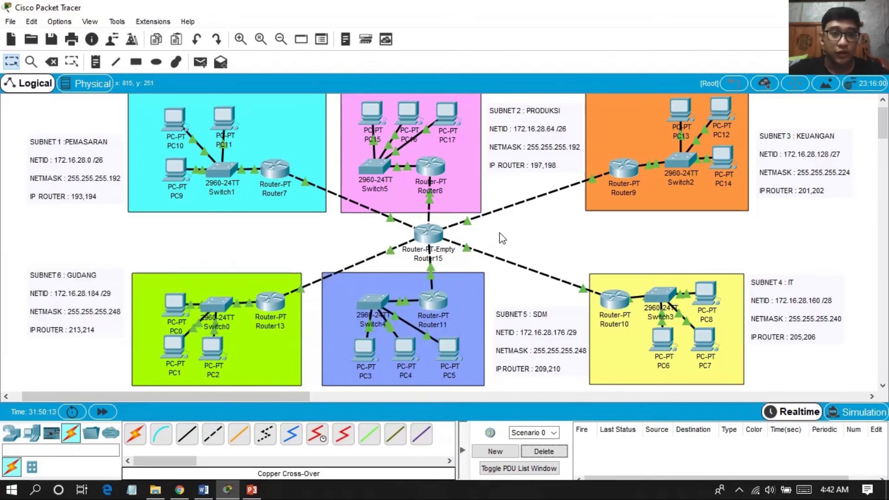
Step: Test connectivity between subnets by sending simple PDUs from PC10 to PC17, PC0 to PC5 and PC6 to PC13
{"action": "left_click", "coordinate": [200, 62]}
{"action": "left_click", "coordinate": [180, 120]}
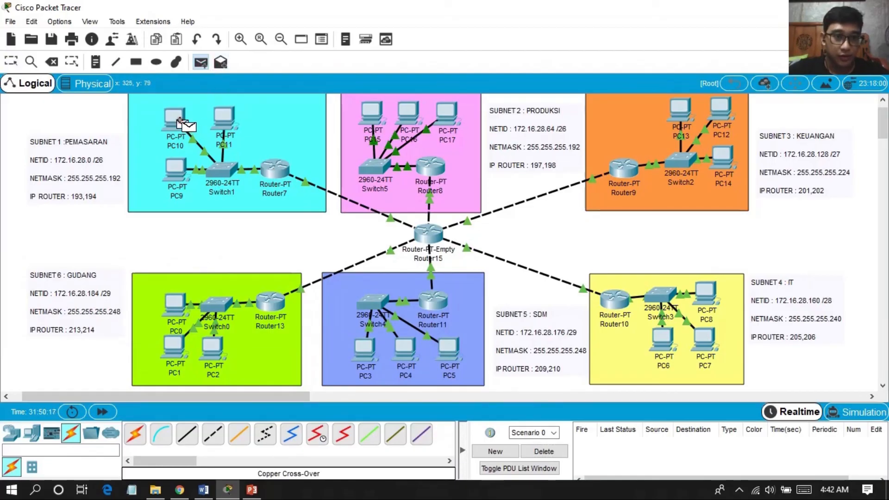
{"action": "left_click", "coordinate": [452, 118]}
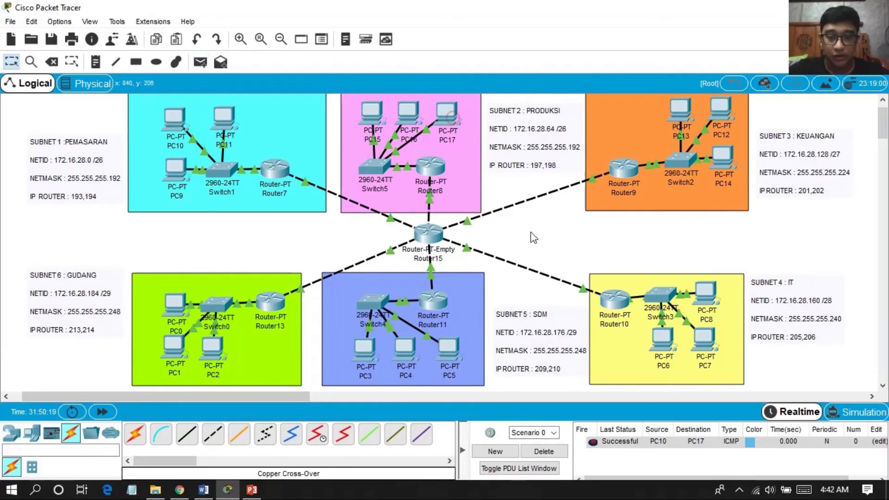
{"action": "left_click", "coordinate": [200, 62]}
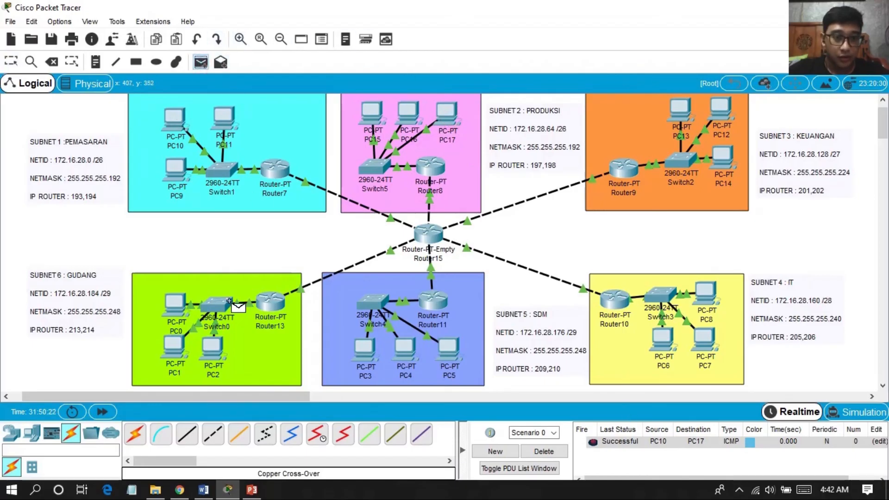
{"action": "left_click", "coordinate": [174, 303]}
{"action": "left_click", "coordinate": [448, 347]}
{"action": "left_click", "coordinate": [201, 62]}
{"action": "left_click", "coordinate": [662, 341]}
{"action": "left_click", "coordinate": [680, 111]}
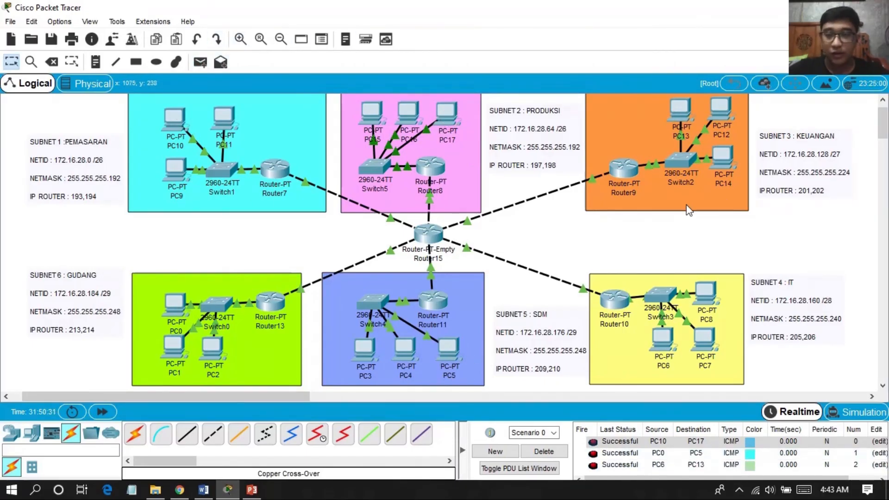